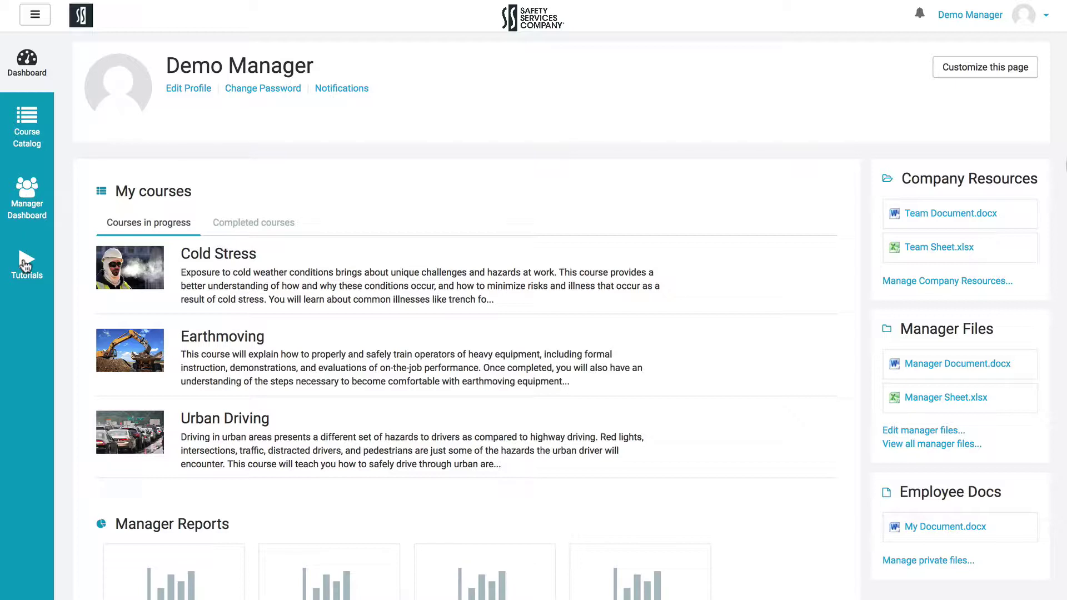
- Collapse the navigation sidebar and expand it again
{"action": "left_click", "coordinate": [41, 25]}
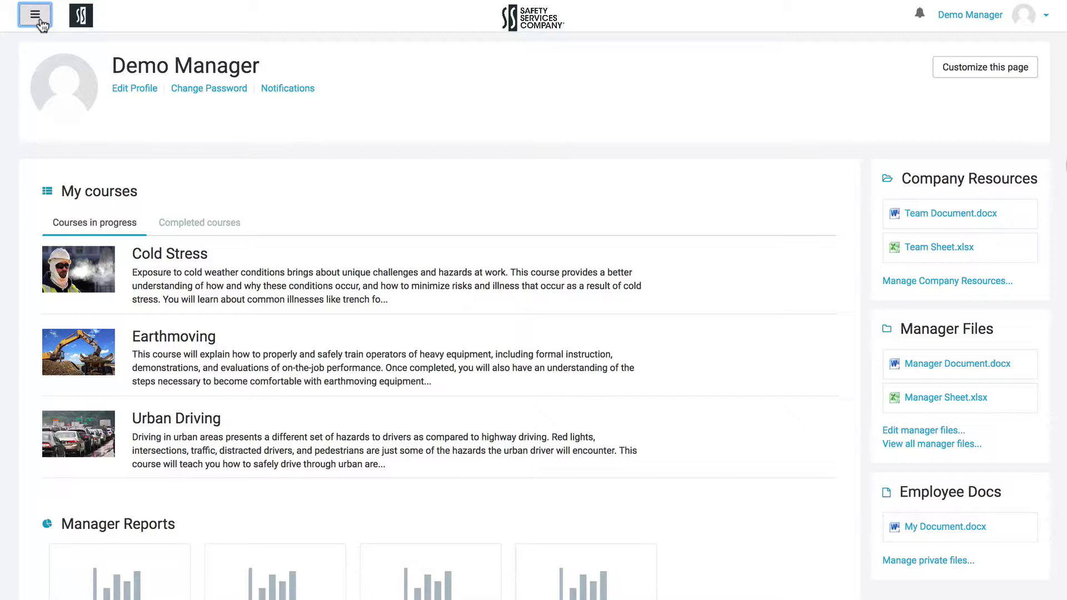
{"action": "left_click", "coordinate": [35, 15]}
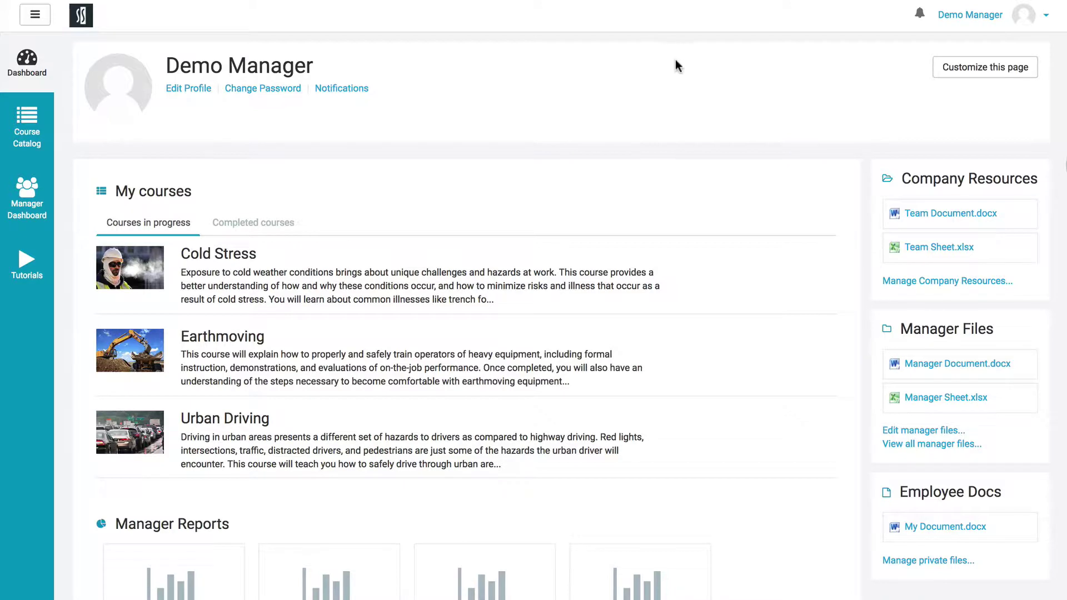
- Check the notifications list and the account menu options, closing each one after viewing
{"action": "left_click", "coordinate": [919, 17]}
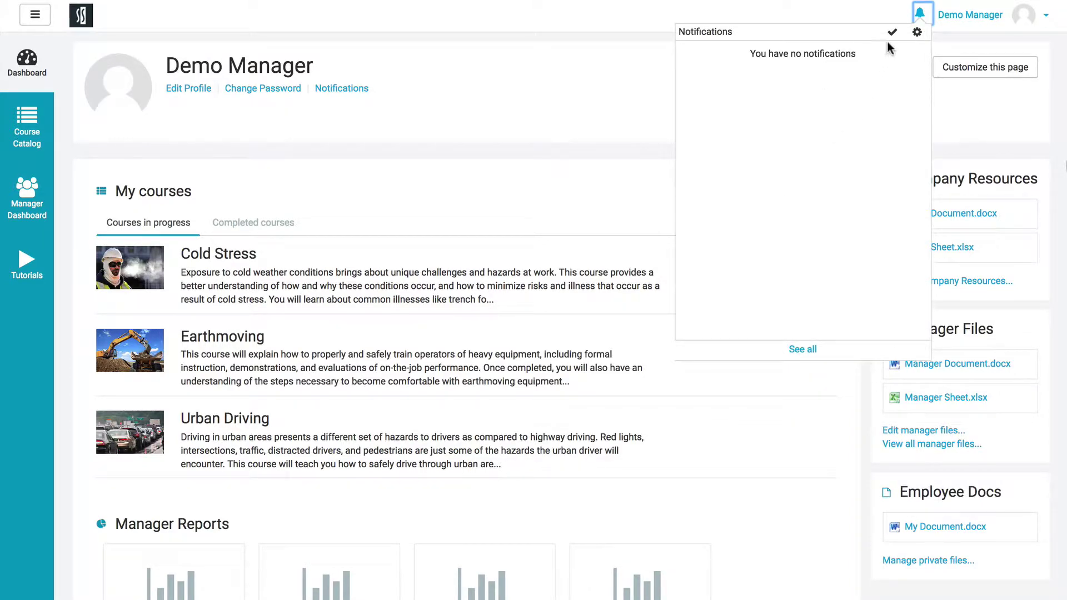
{"action": "left_click", "coordinate": [919, 12]}
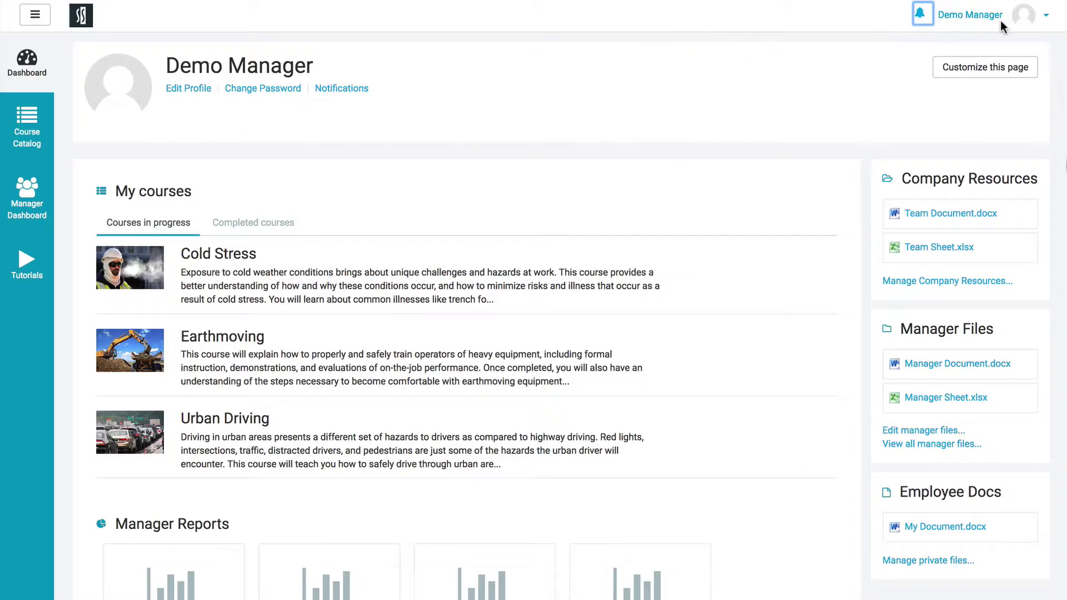
{"action": "left_click", "coordinate": [1045, 18]}
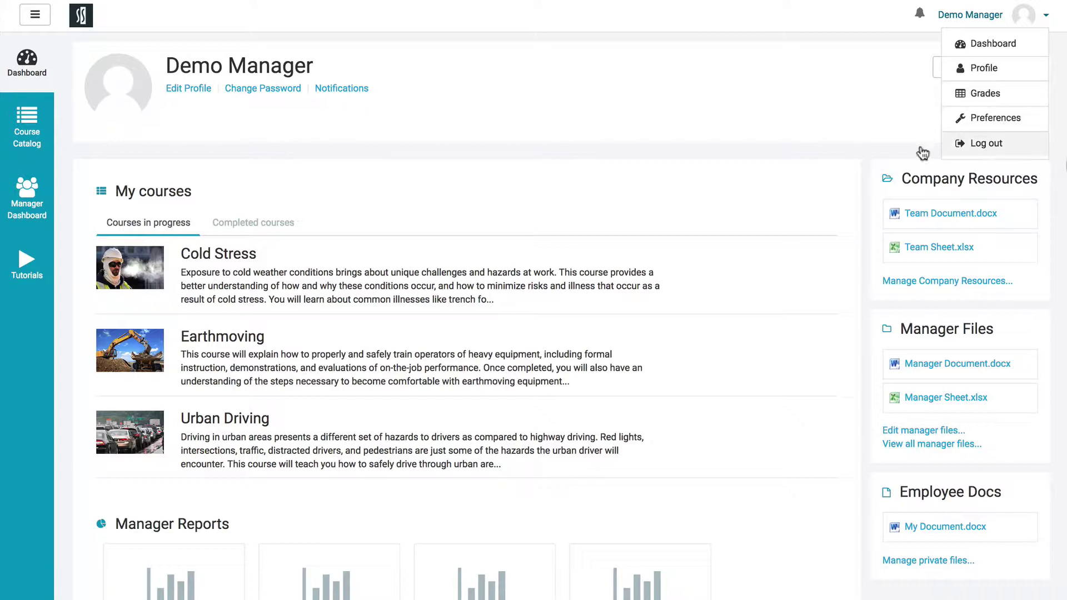
{"action": "left_click", "coordinate": [804, 146]}
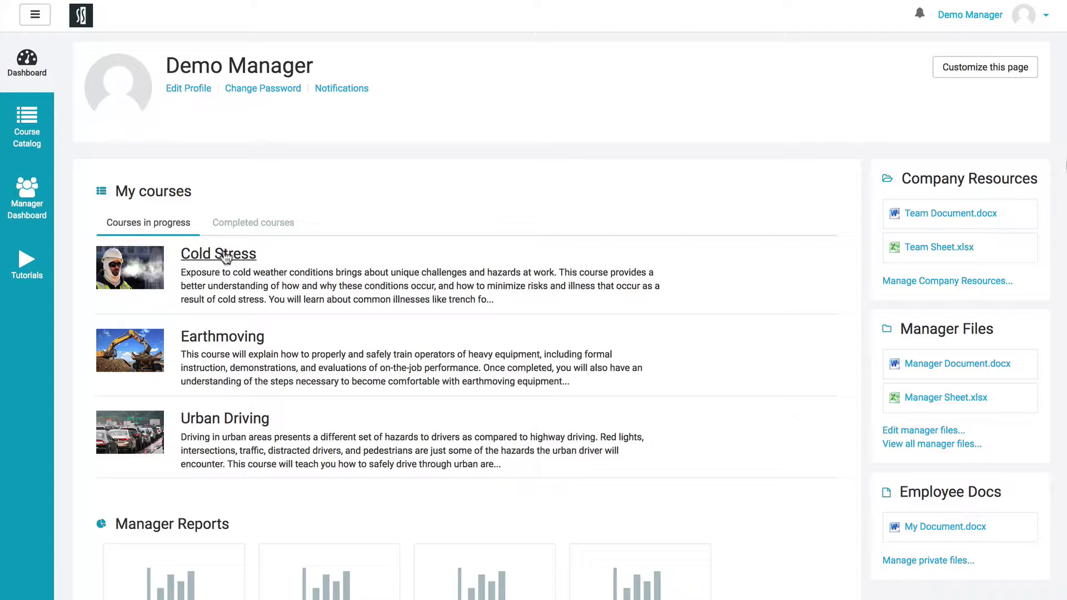
- Show the completed courses and get the certificate for Arc Flash_Contact Release
{"action": "left_click", "coordinate": [254, 224]}
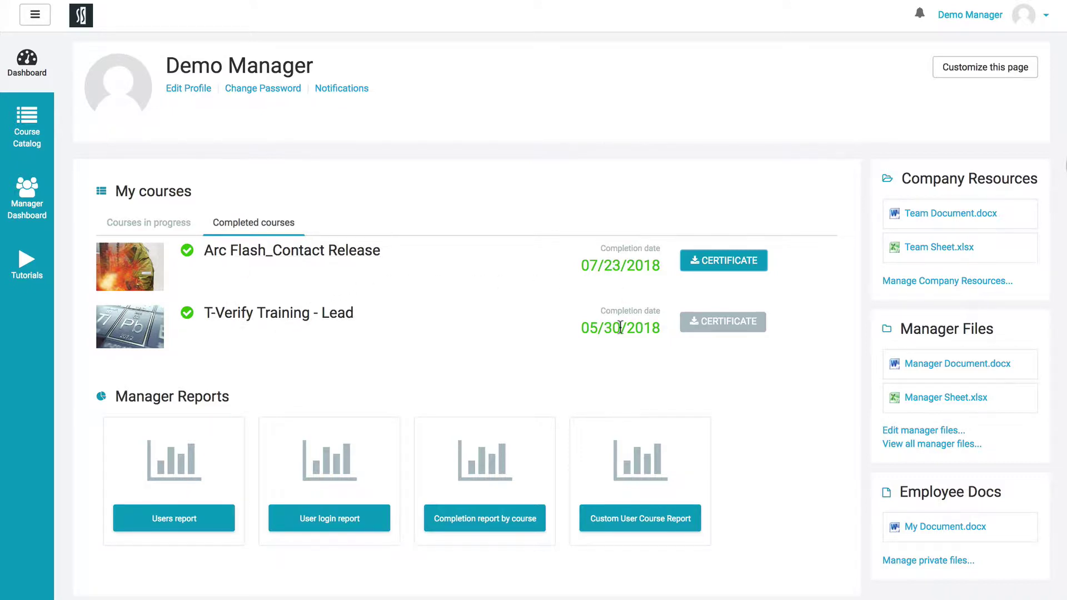
{"action": "left_click", "coordinate": [745, 266]}
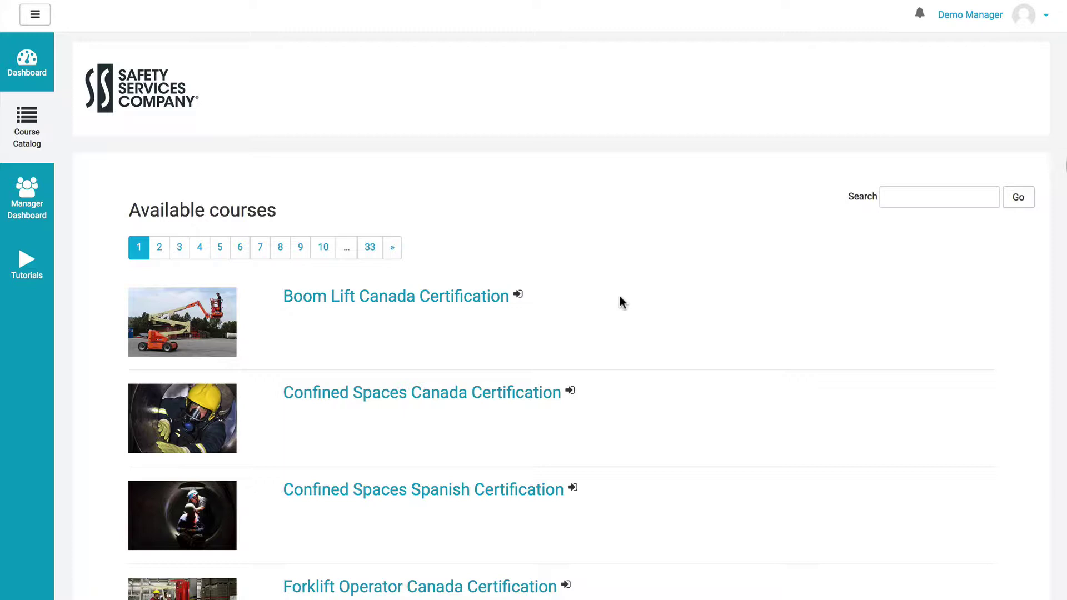
- Browse to page 2 of the available courses and search the catalog for "pass"
{"action": "left_click", "coordinate": [159, 248]}
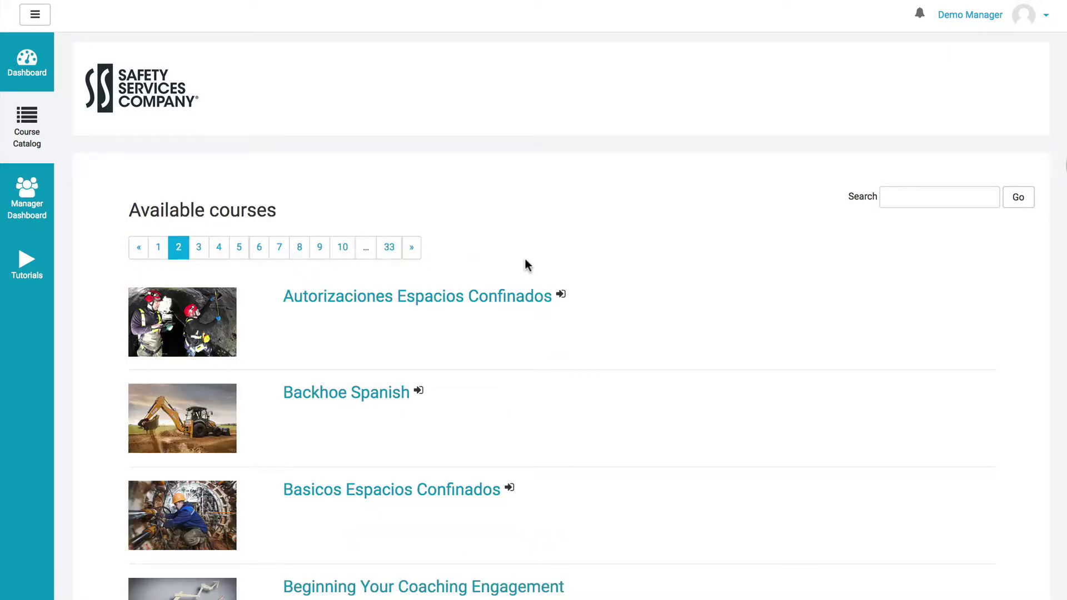
{"action": "left_click", "coordinate": [939, 196]}
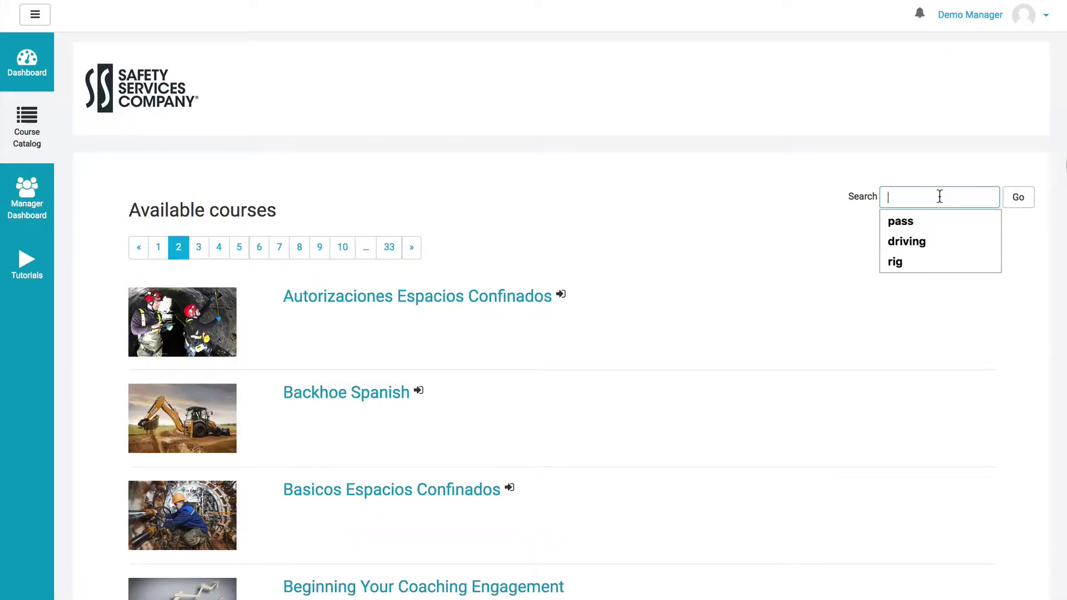
{"action": "type", "text": "pass"}
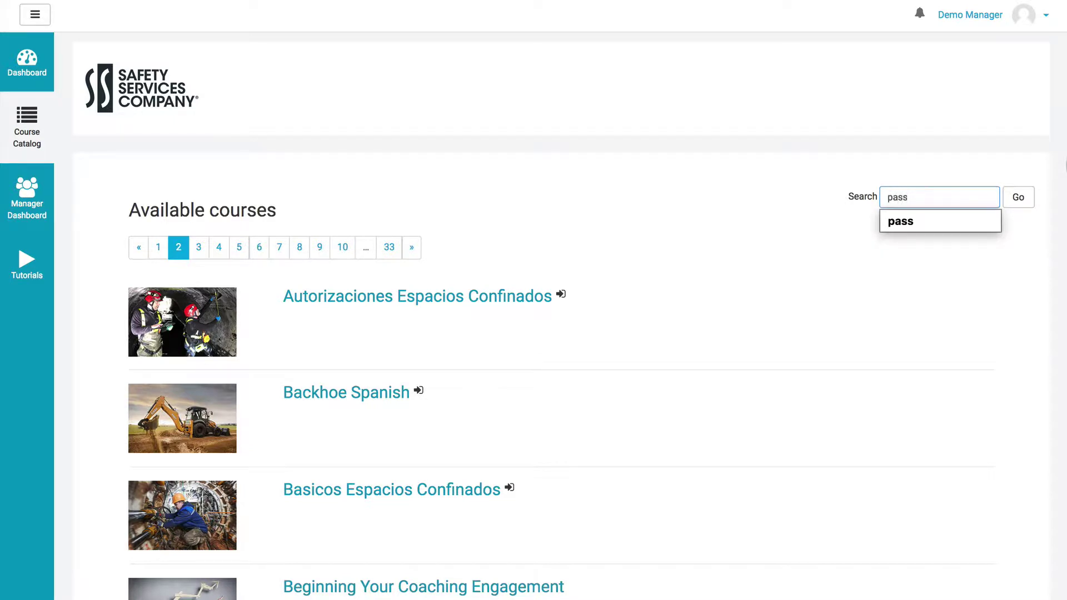
{"action": "key", "text": "Return"}
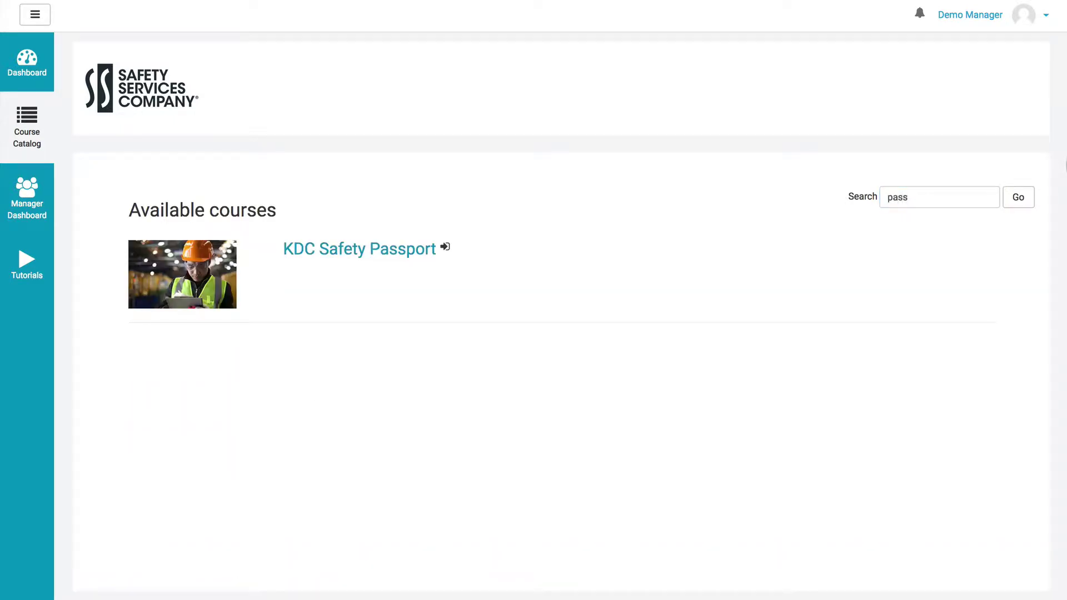
{"action": "left_click", "coordinate": [924, 197]}
{"action": "left_click_drag", "start_coordinate": [924, 197], "coordinate": [883, 198]}
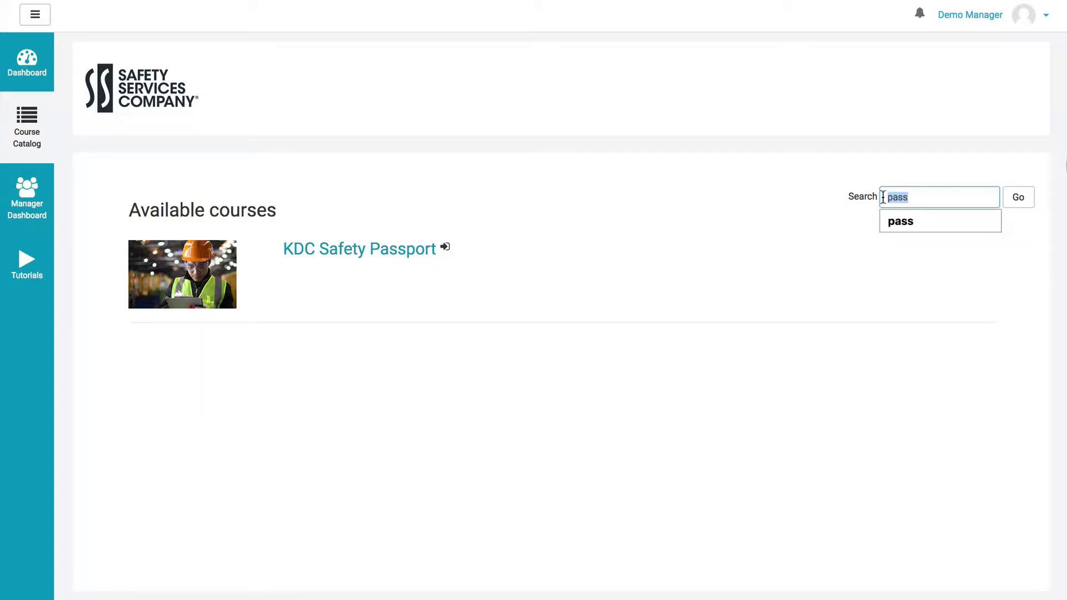
- Open the Setup Guide from the Manager Dashboard and go to the company editing page of Step 1
{"action": "left_click", "coordinate": [31, 206]}
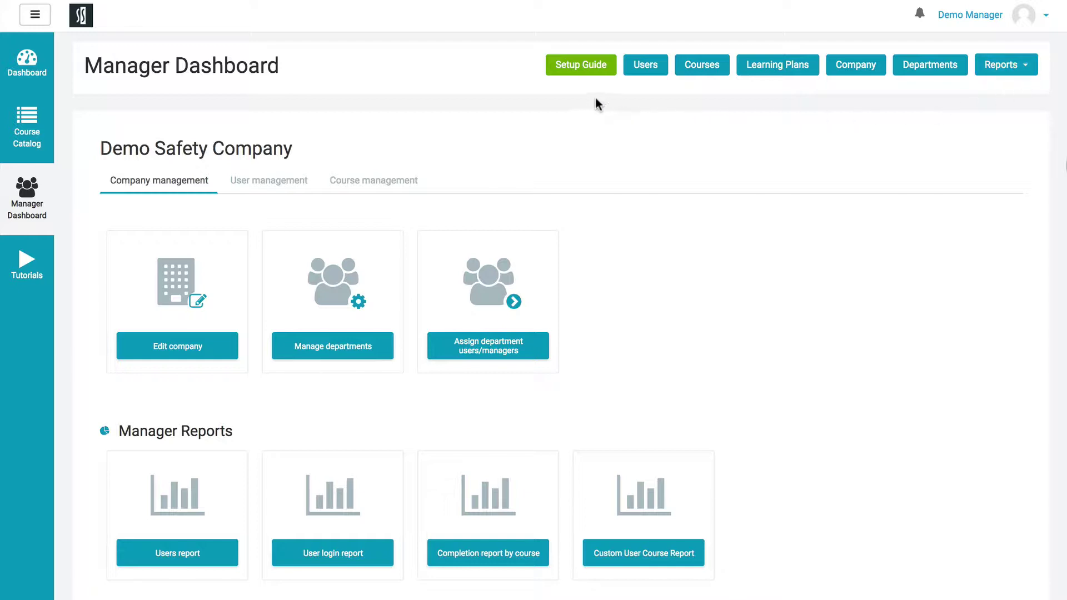
{"action": "left_click", "coordinate": [582, 71]}
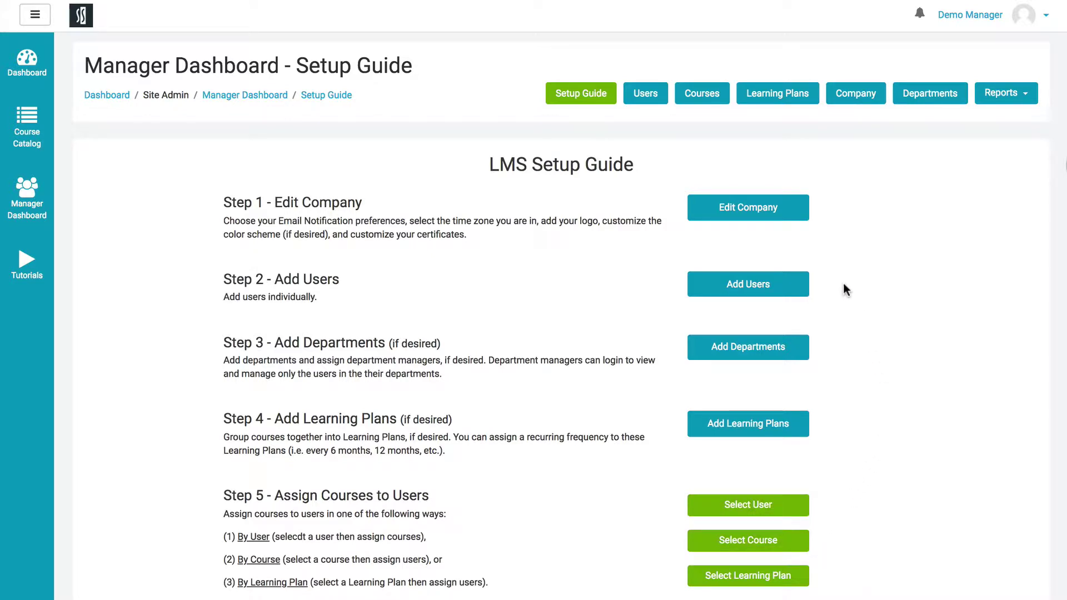
{"action": "left_click", "coordinate": [733, 215]}
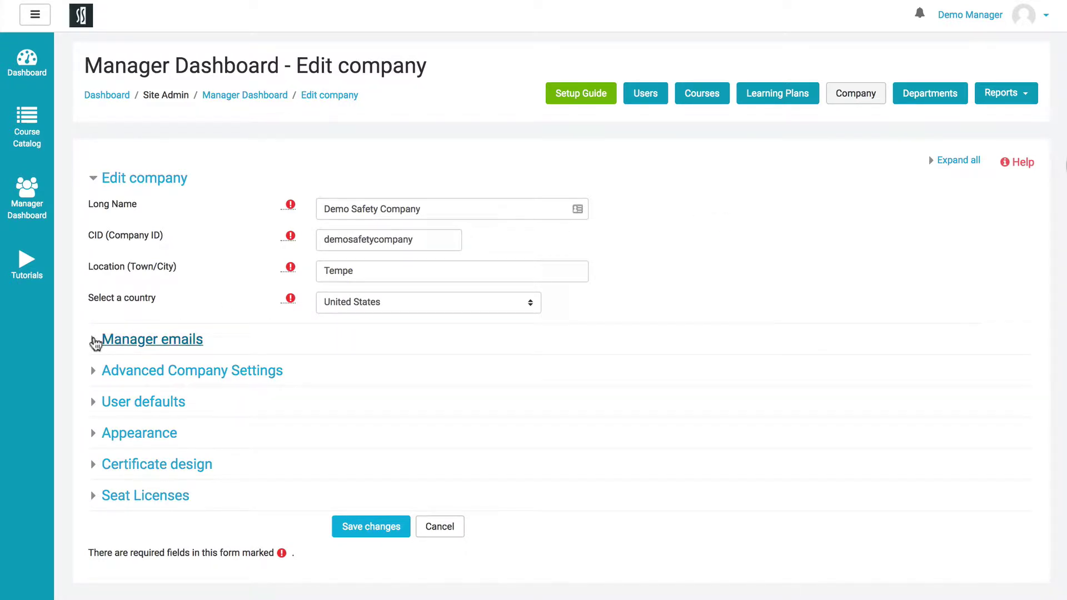
- Expand the Manager emails settings of the company and review the email and autoenrollment options
{"action": "left_click", "coordinate": [95, 344]}
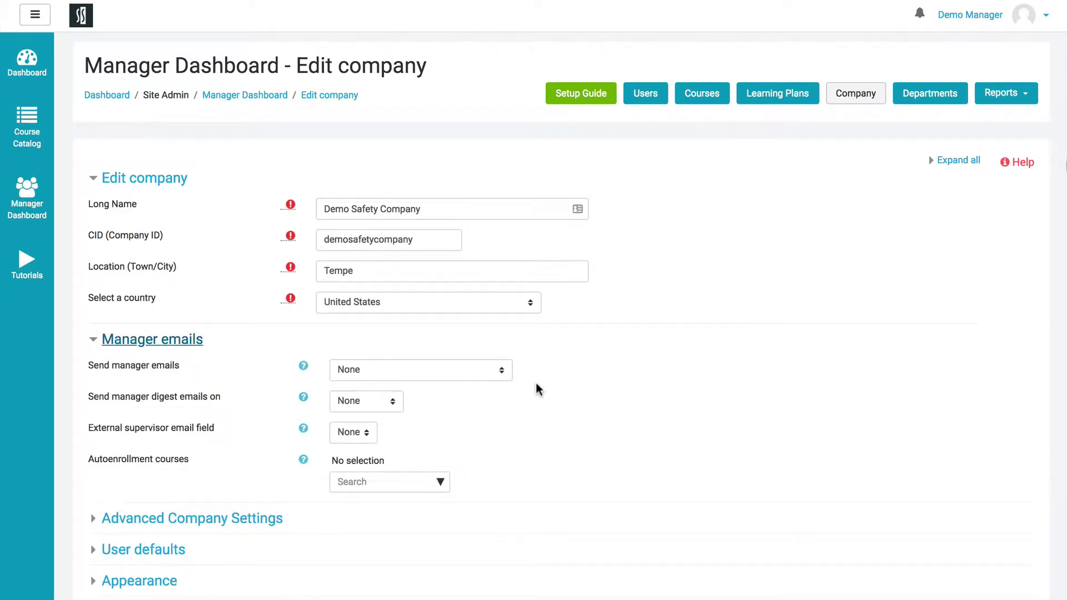
{"action": "scroll", "coordinate": [537, 389], "scroll_direction": "down", "scroll_amount": 2}
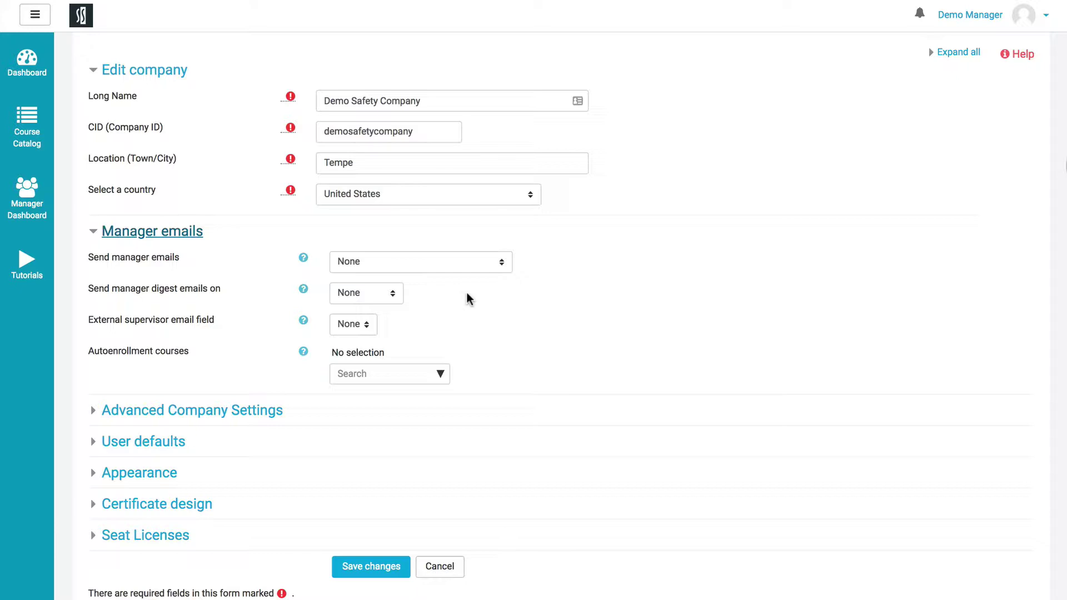
{"action": "scroll", "coordinate": [464, 297], "scroll_direction": "down", "scroll_amount": 1}
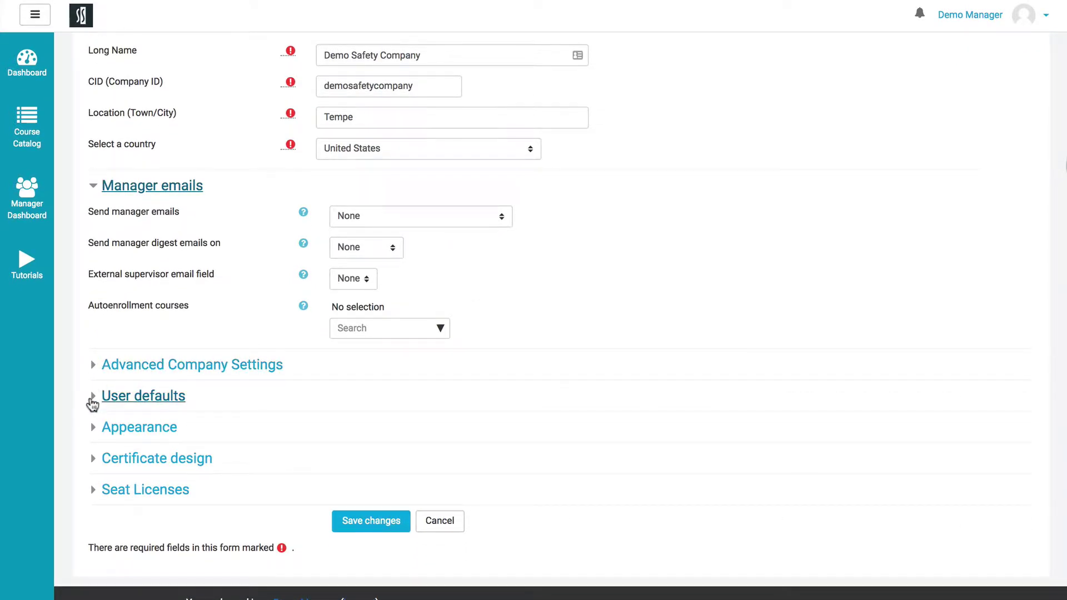
- Expand the User defaults settings and review them, including the available Timezone choices
{"action": "left_click", "coordinate": [92, 405]}
{"action": "scroll", "coordinate": [355, 378], "scroll_direction": "down", "scroll_amount": 3}
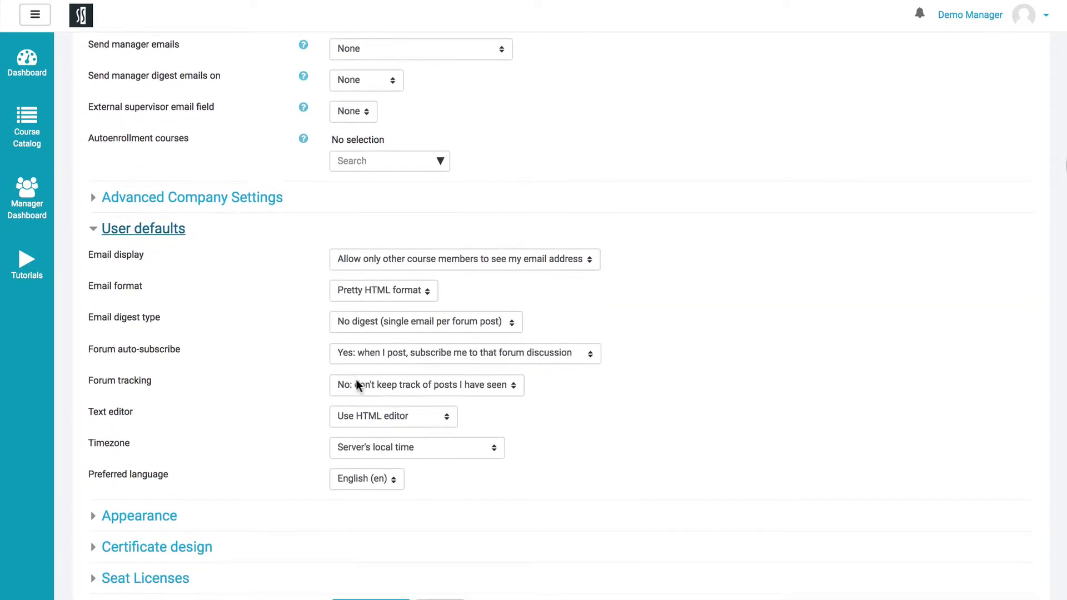
{"action": "scroll", "coordinate": [356, 379], "scroll_direction": "down", "scroll_amount": 1}
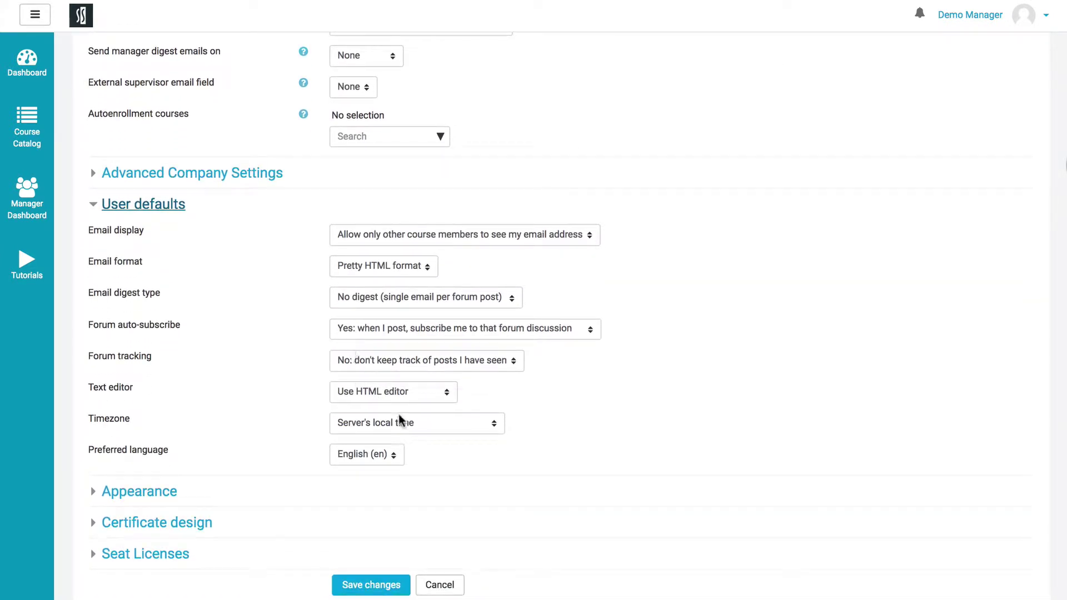
{"action": "left_click", "coordinate": [473, 425]}
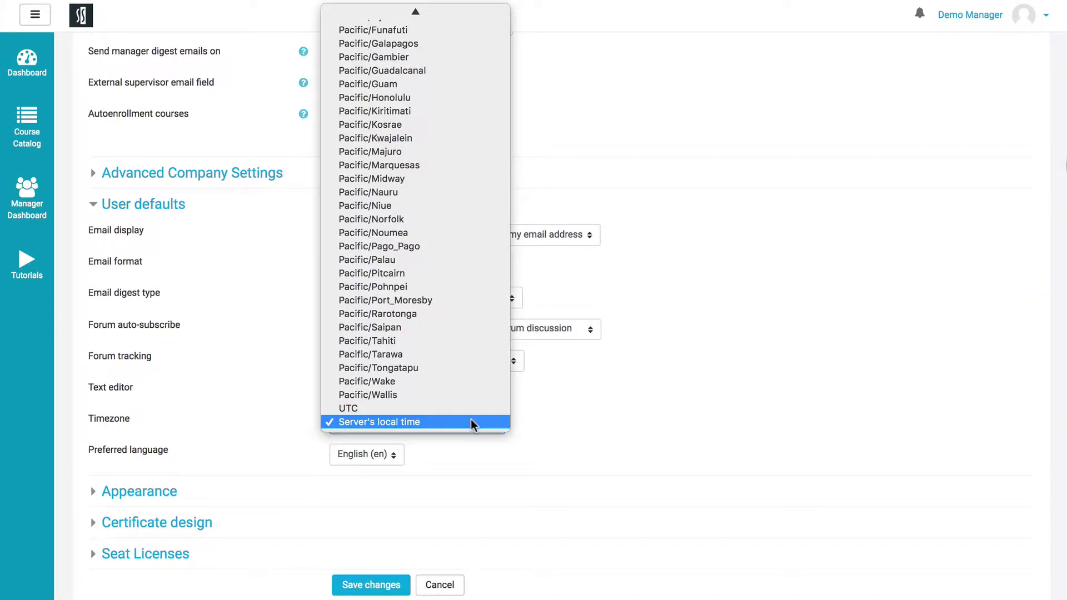
{"action": "left_click", "coordinate": [567, 426]}
{"action": "scroll", "coordinate": [567, 425], "scroll_direction": "down", "scroll_amount": 2}
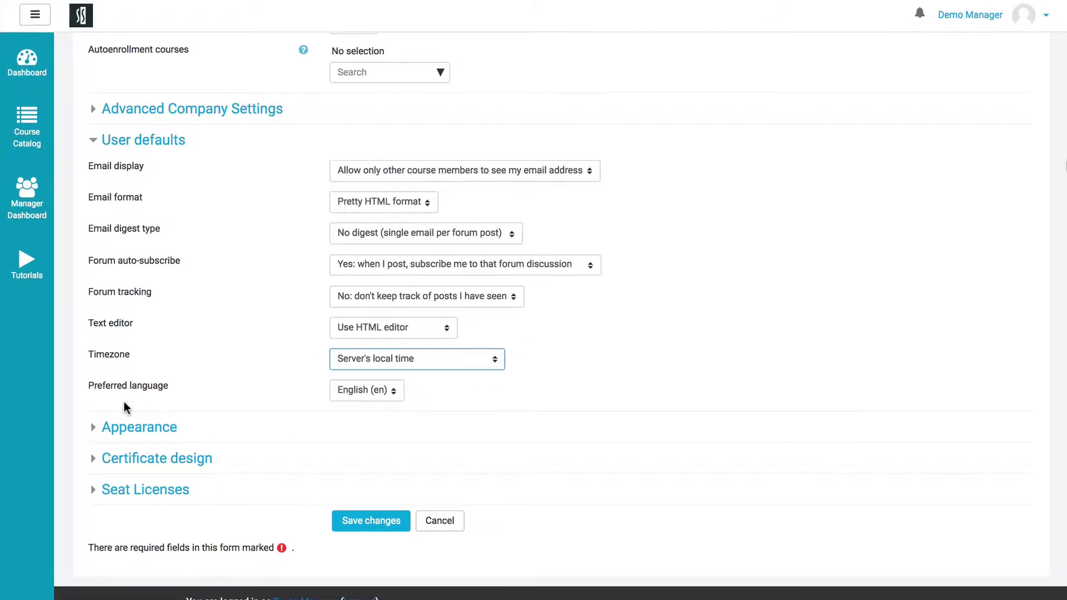
- Expand the Appearance settings and examine the company logo, heading color and sidebar color options
{"action": "left_click", "coordinate": [107, 427]}
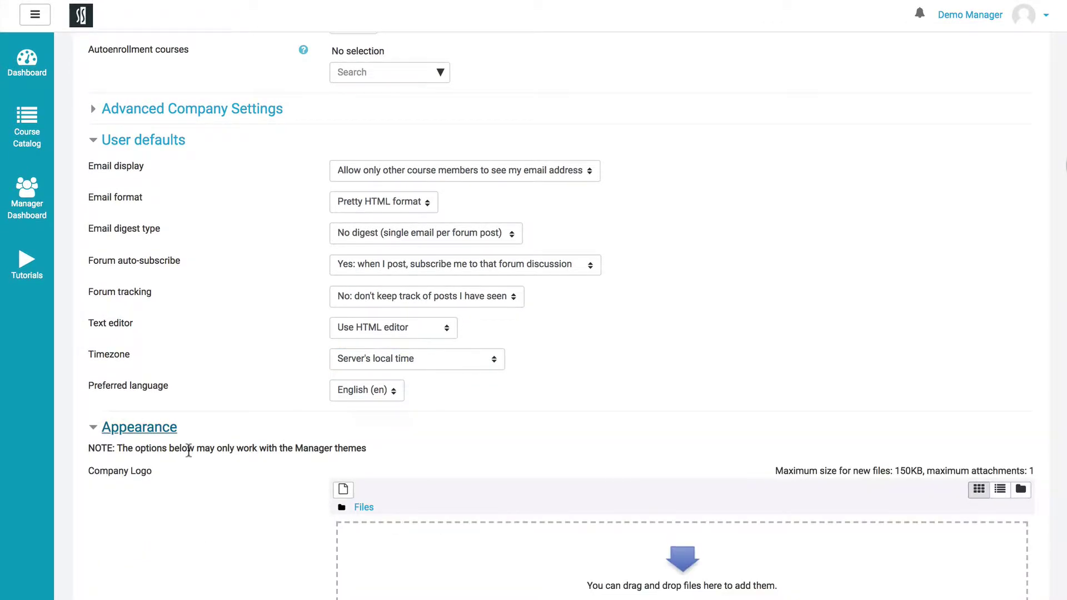
{"action": "scroll", "coordinate": [189, 449], "scroll_direction": "down", "scroll_amount": 2}
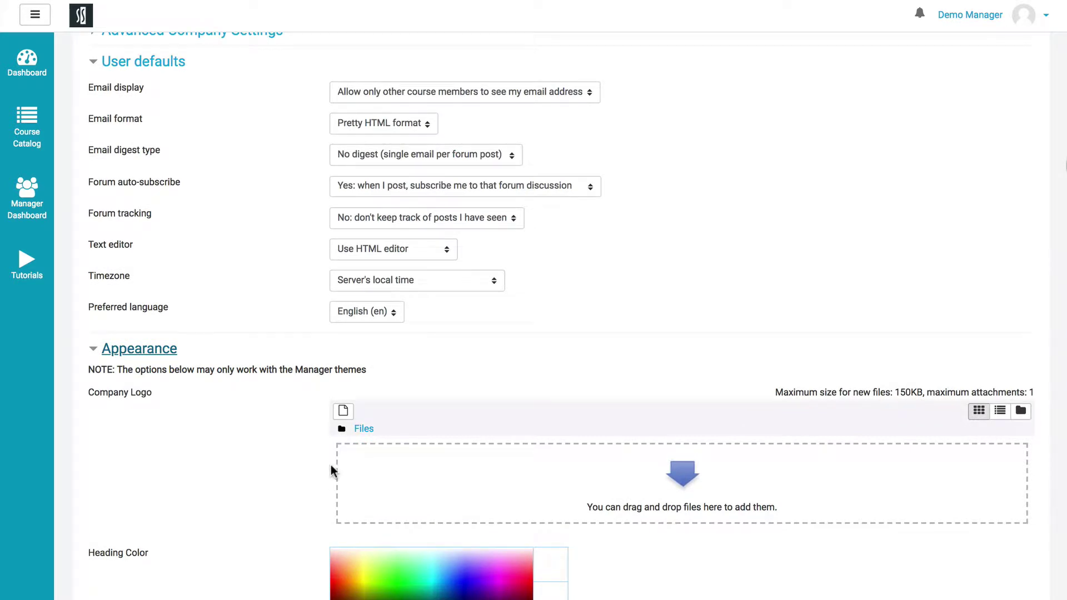
{"action": "scroll", "coordinate": [700, 561], "scroll_direction": "down", "scroll_amount": 2}
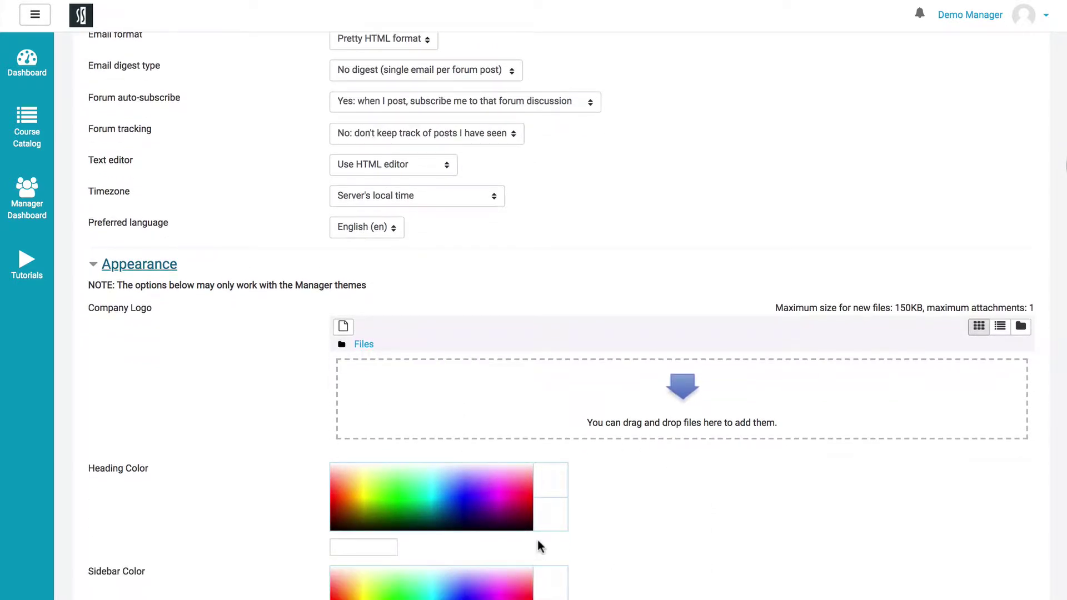
{"action": "scroll", "coordinate": [599, 550], "scroll_direction": "down", "scroll_amount": 2}
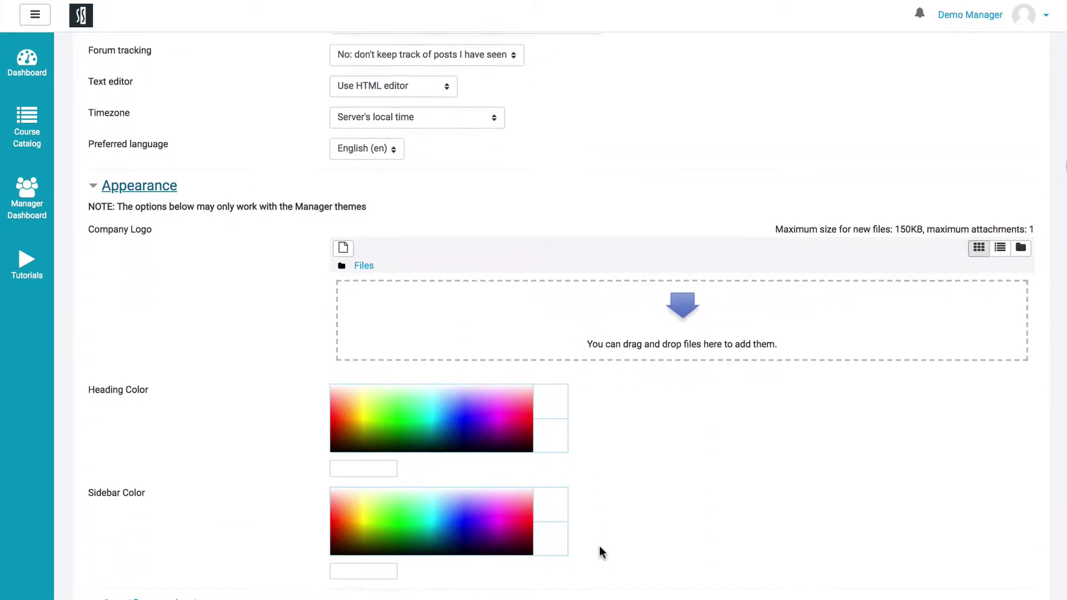
{"action": "scroll", "coordinate": [602, 552], "scroll_direction": "down", "scroll_amount": 1}
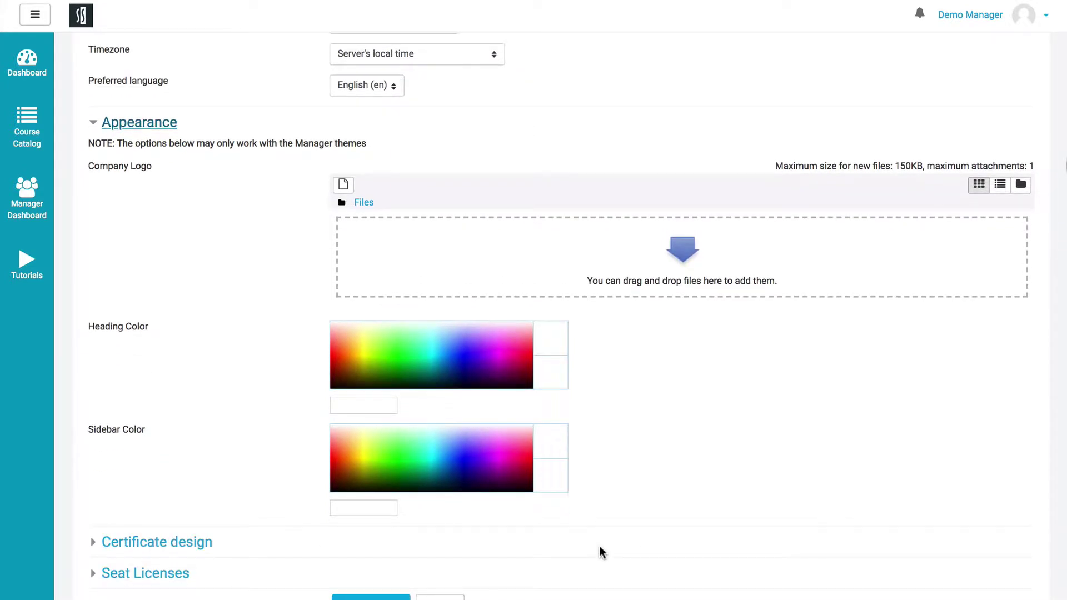
{"action": "scroll", "coordinate": [602, 552], "scroll_direction": "down", "scroll_amount": 1}
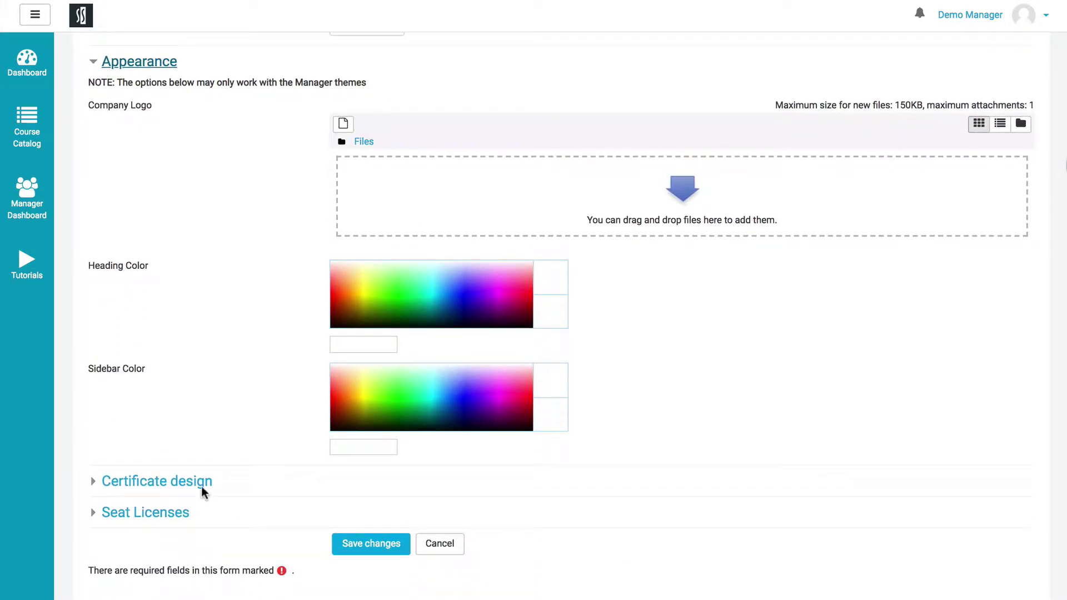
- Expand the company's Certificate design settings, review the logo, signature, border and watermark options, and expand the Seat Licenses settings
{"action": "left_click", "coordinate": [171, 490]}
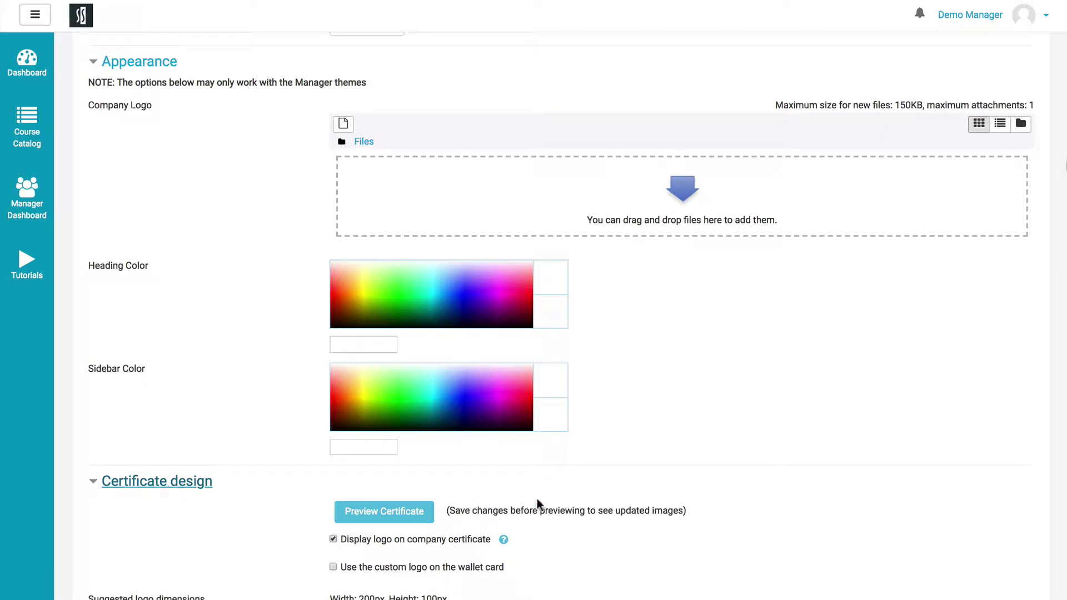
{"action": "scroll", "coordinate": [563, 499], "scroll_direction": "down", "scroll_amount": 2}
{"action": "scroll", "coordinate": [563, 503], "scroll_direction": "down", "scroll_amount": 4}
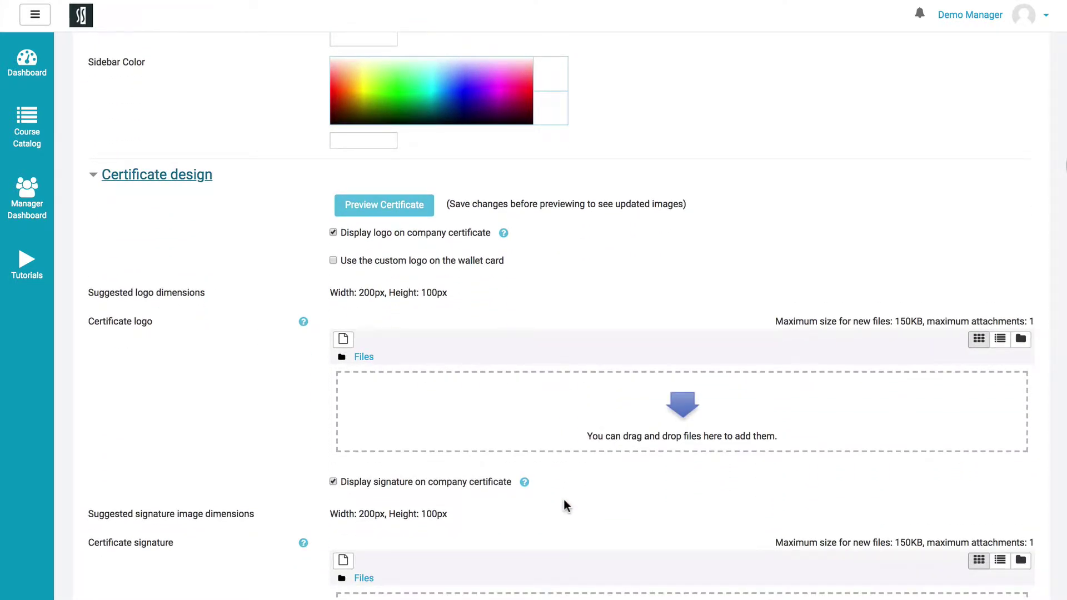
{"action": "scroll", "coordinate": [564, 502], "scroll_direction": "down", "scroll_amount": 1}
{"action": "scroll", "coordinate": [564, 504], "scroll_direction": "down", "scroll_amount": 1}
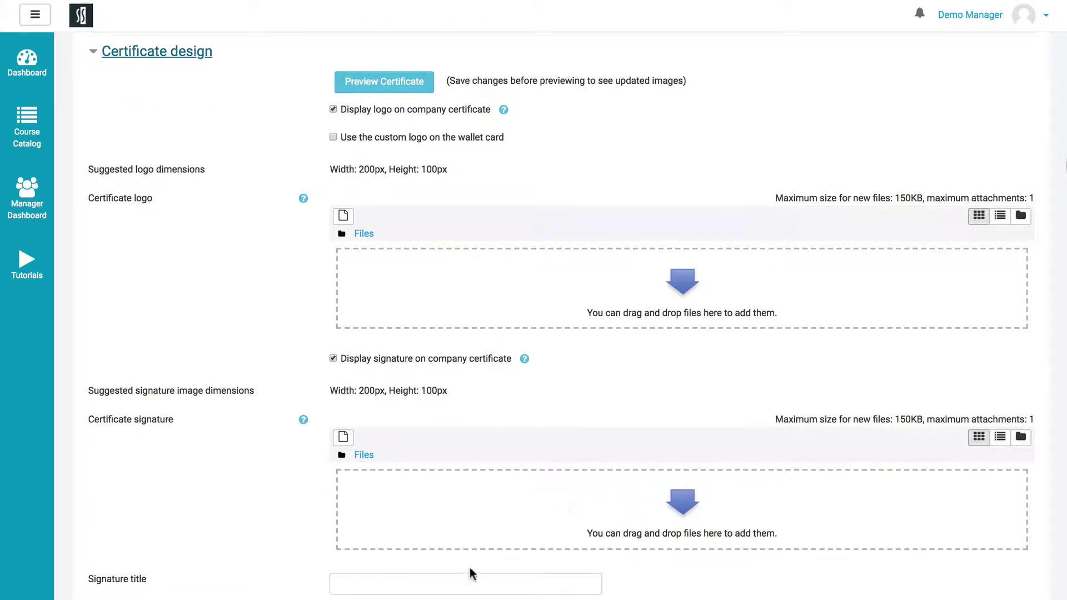
{"action": "scroll", "coordinate": [463, 588], "scroll_direction": "down", "scroll_amount": 2}
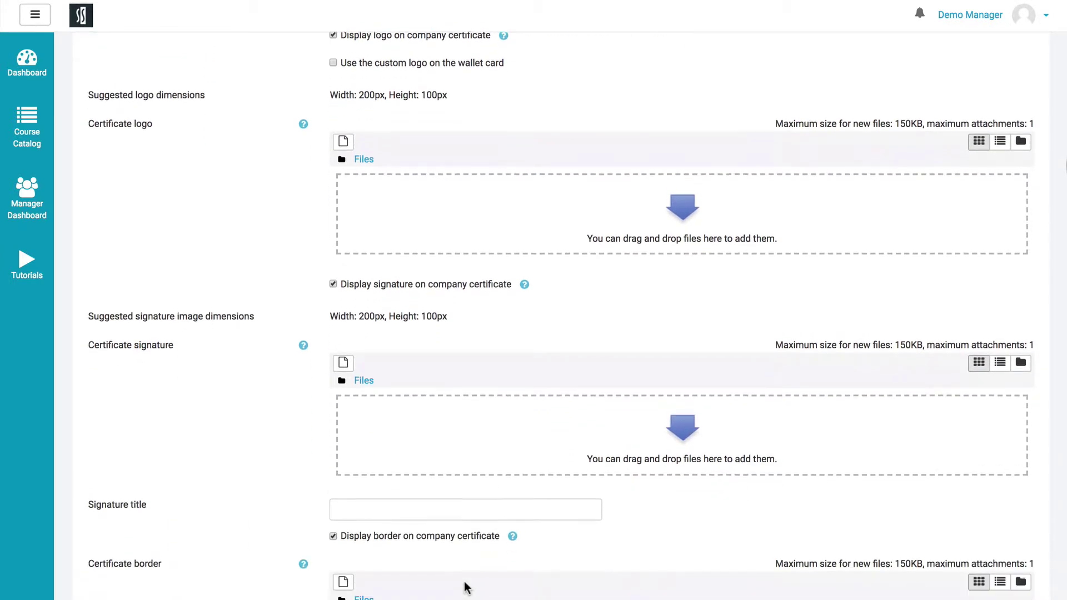
{"action": "scroll", "coordinate": [463, 588], "scroll_direction": "down", "scroll_amount": 3}
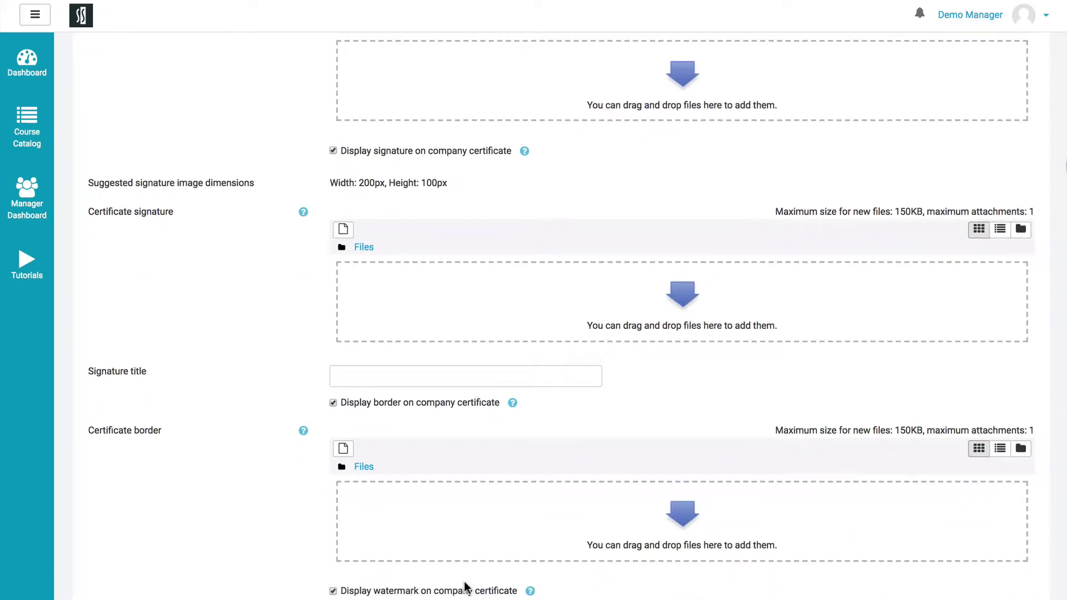
{"action": "scroll", "coordinate": [465, 588], "scroll_direction": "down", "scroll_amount": 2}
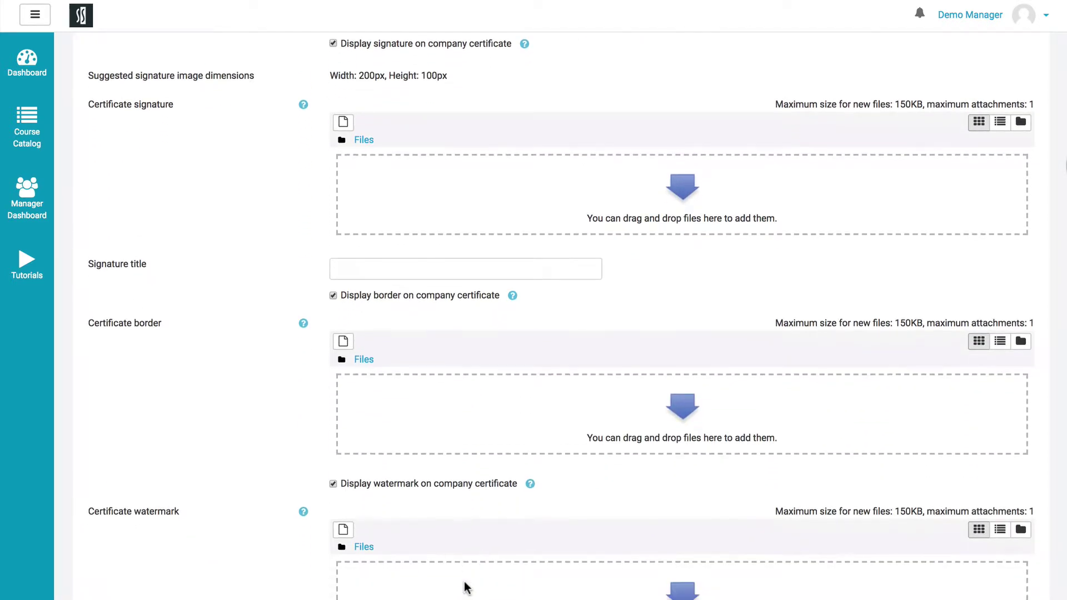
{"action": "scroll", "coordinate": [464, 588], "scroll_direction": "down", "scroll_amount": 4}
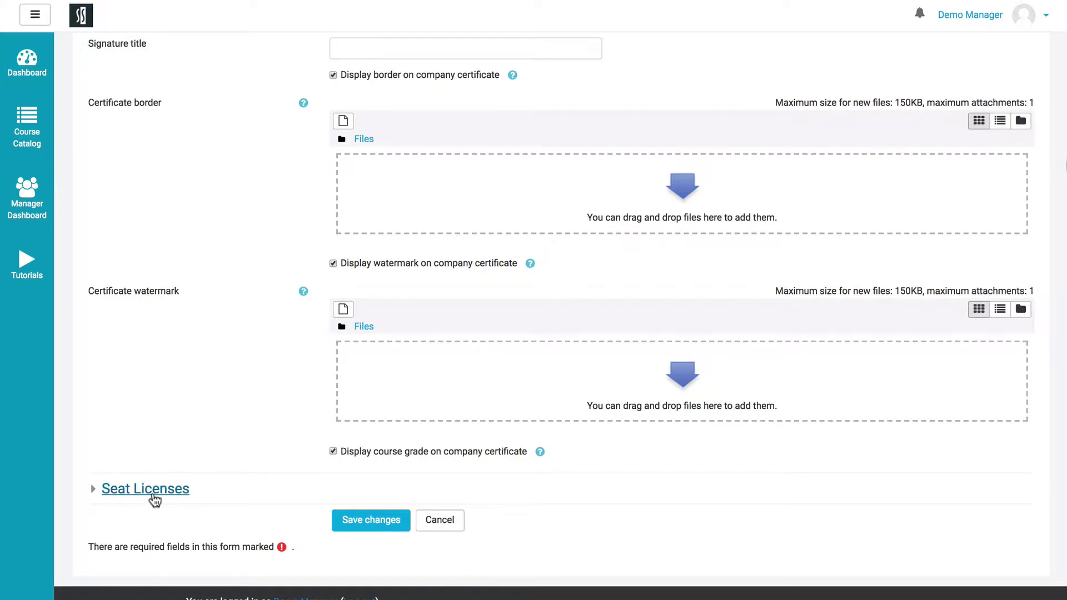
{"action": "left_click", "coordinate": [153, 499]}
{"action": "scroll", "coordinate": [547, 536], "scroll_direction": "down", "scroll_amount": 1}
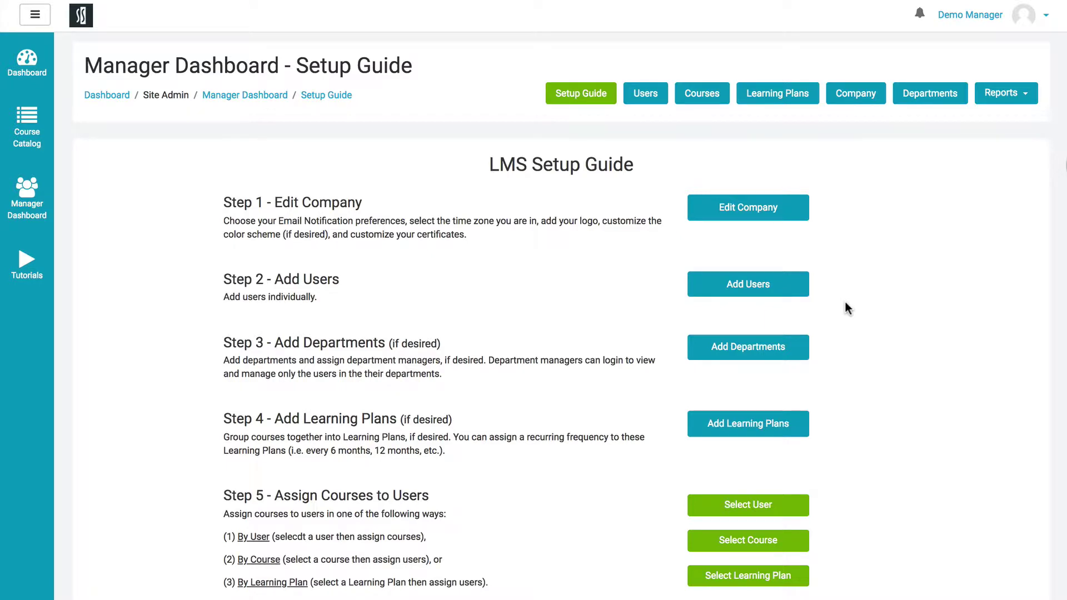
- Open the user creation form from Step 2 of the Setup Guide, review its fields and return to the guide
{"action": "left_click", "coordinate": [753, 285]}
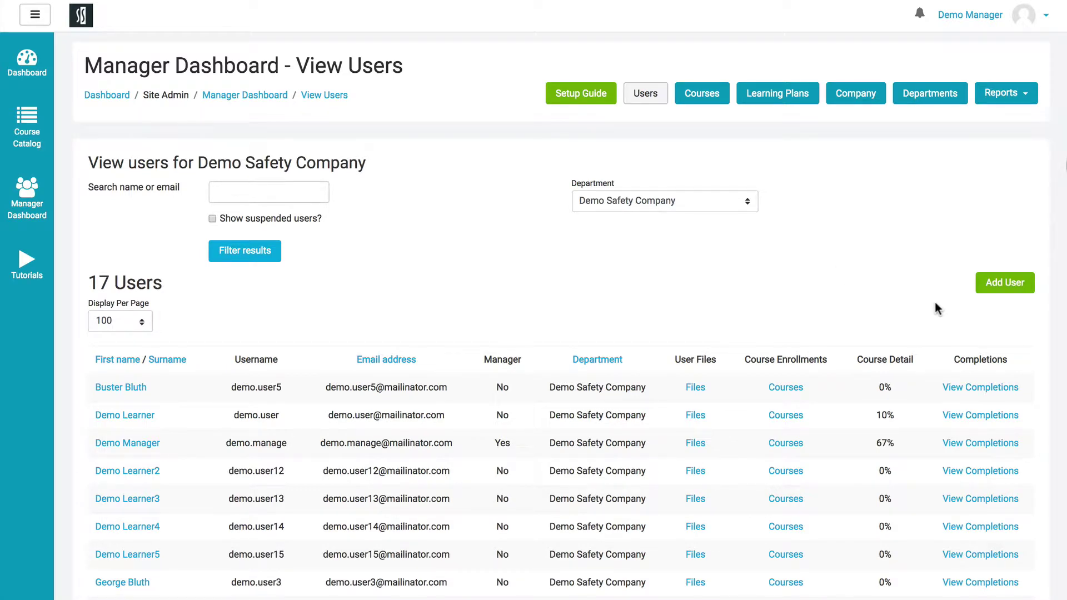
{"action": "left_click", "coordinate": [1006, 284]}
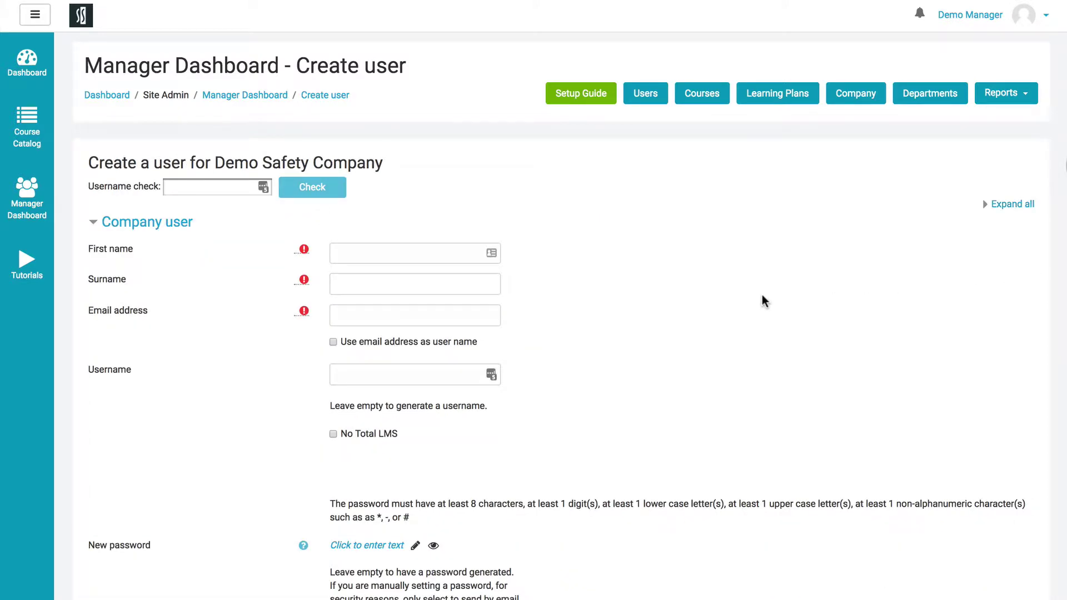
{"action": "scroll", "coordinate": [672, 303], "scroll_direction": "down", "scroll_amount": 5}
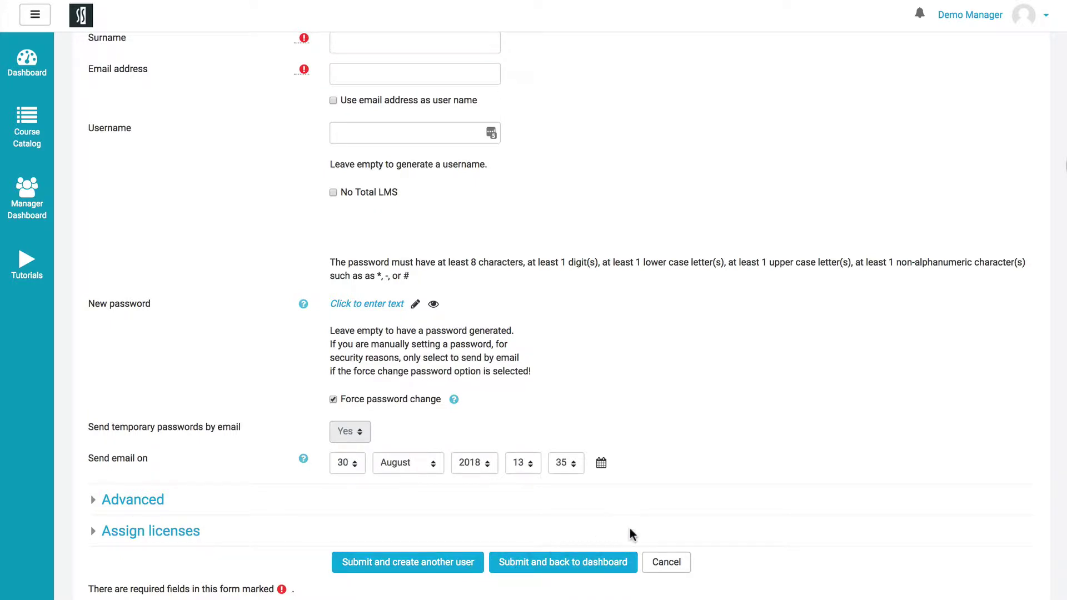
{"action": "scroll", "coordinate": [689, 531], "scroll_direction": "up", "scroll_amount": 5}
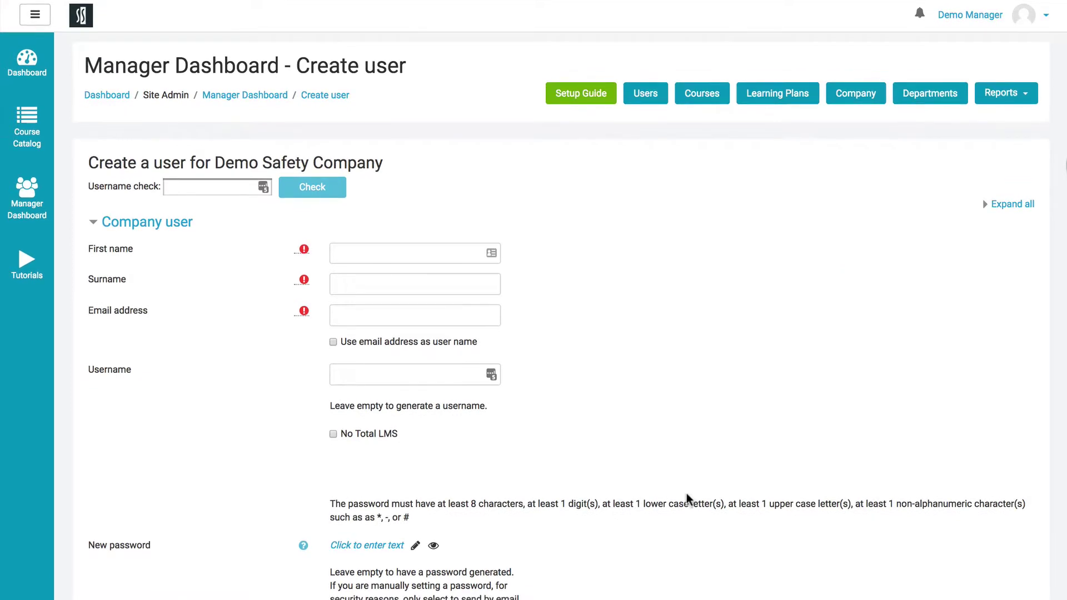
{"action": "left_click", "coordinate": [593, 100]}
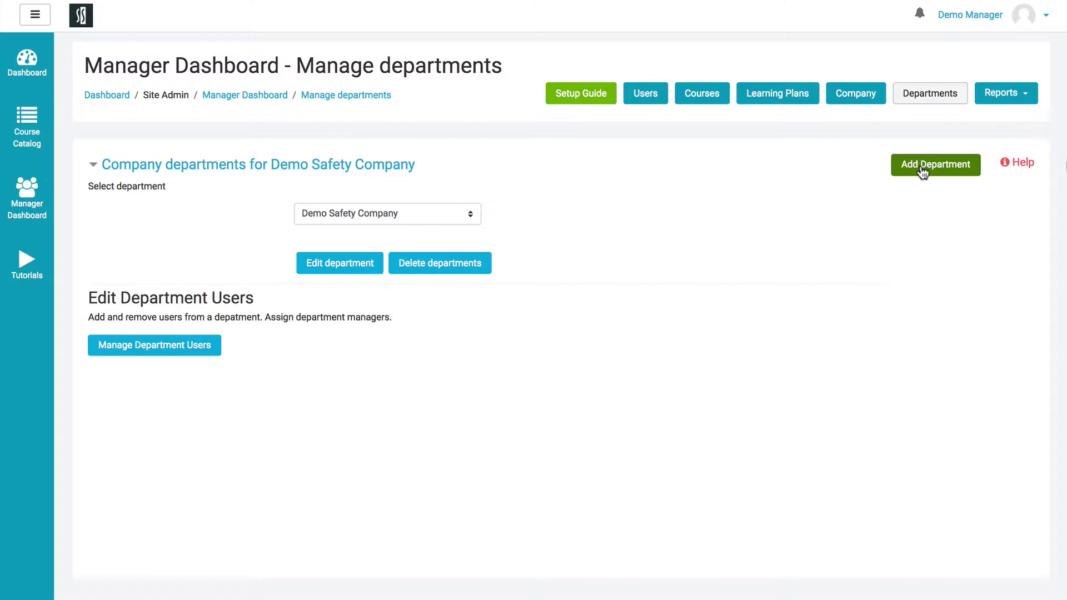
- Open the form for adding a department, review it and cancel without saving
{"action": "left_click", "coordinate": [922, 173]}
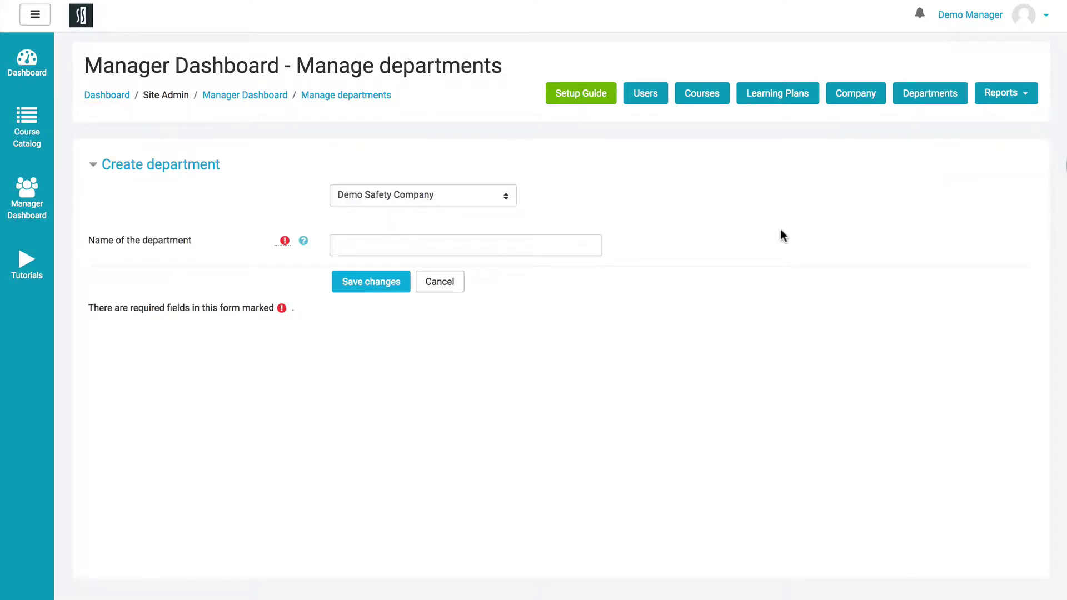
{"action": "left_click", "coordinate": [420, 284]}
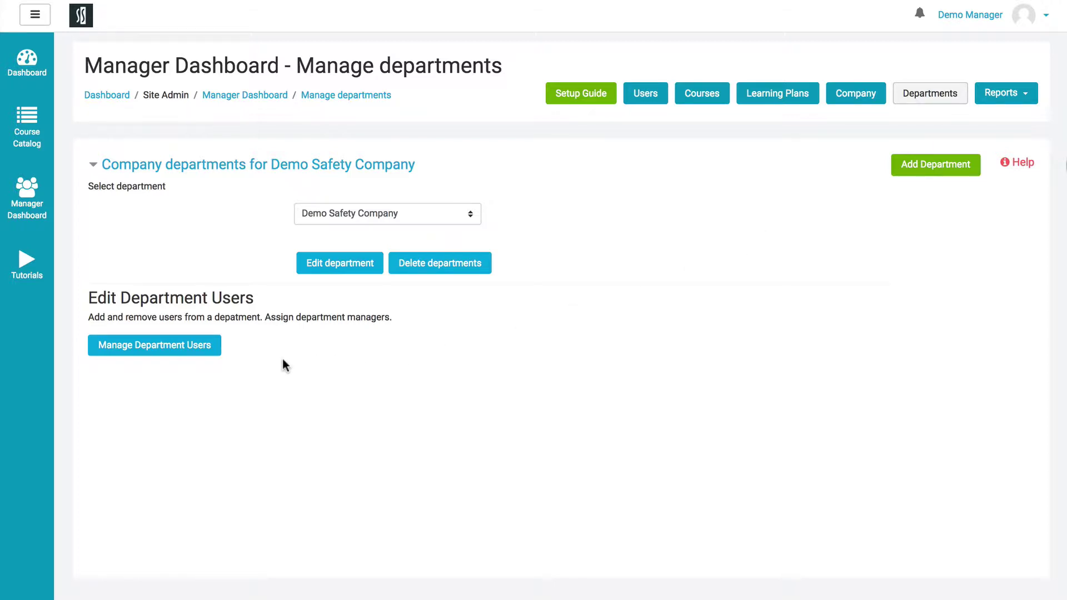
- Open the department user management for Demo Safety Company / Department 1 with Department training manager as the role to assign
{"action": "left_click", "coordinate": [179, 351]}
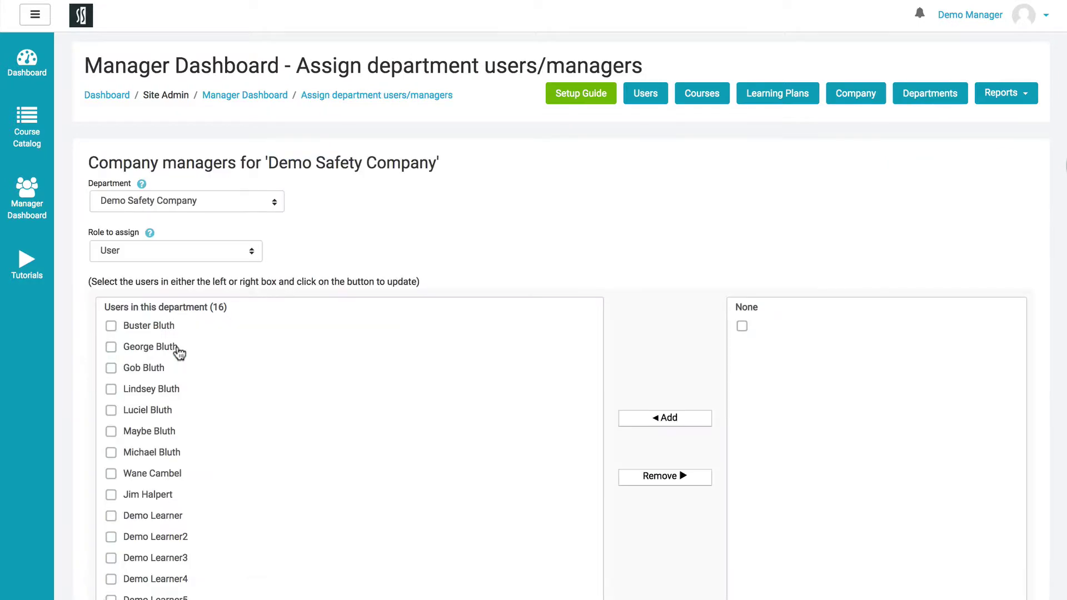
{"action": "left_click", "coordinate": [257, 205]}
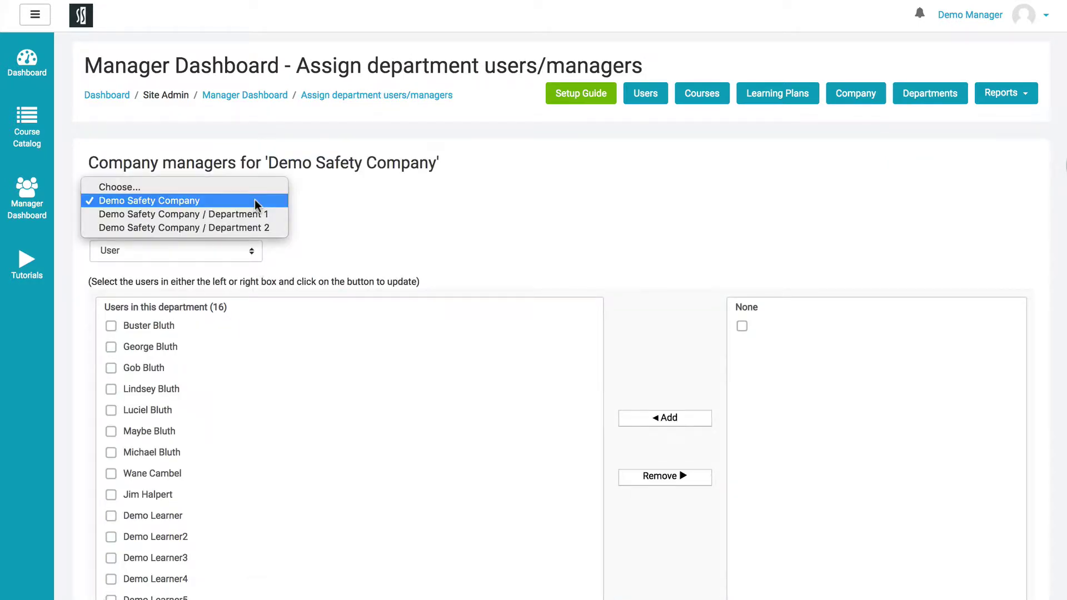
{"action": "left_click", "coordinate": [253, 218]}
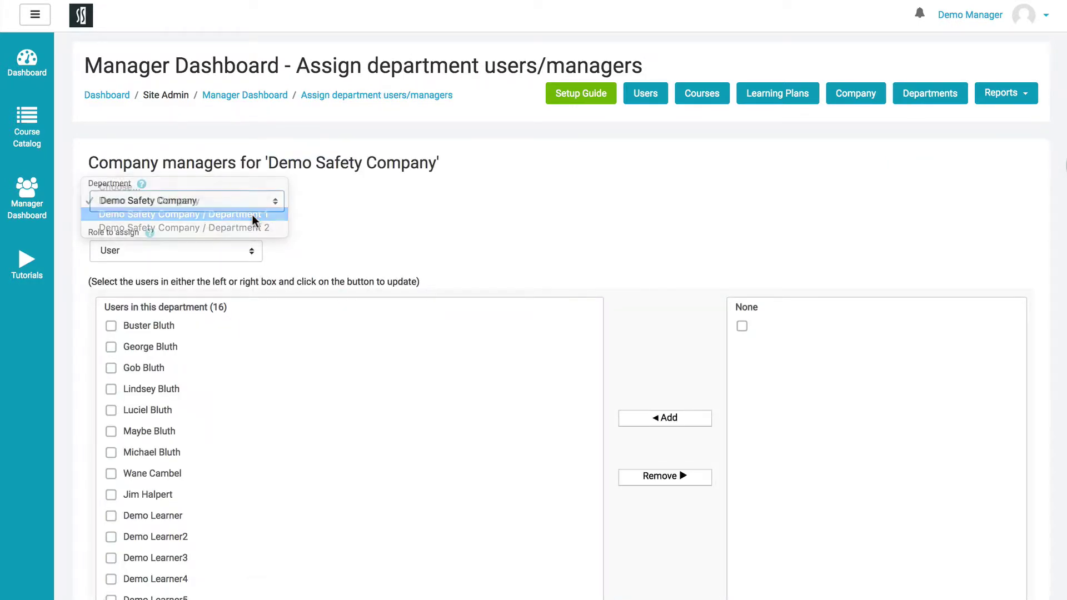
{"action": "left_click", "coordinate": [242, 256]}
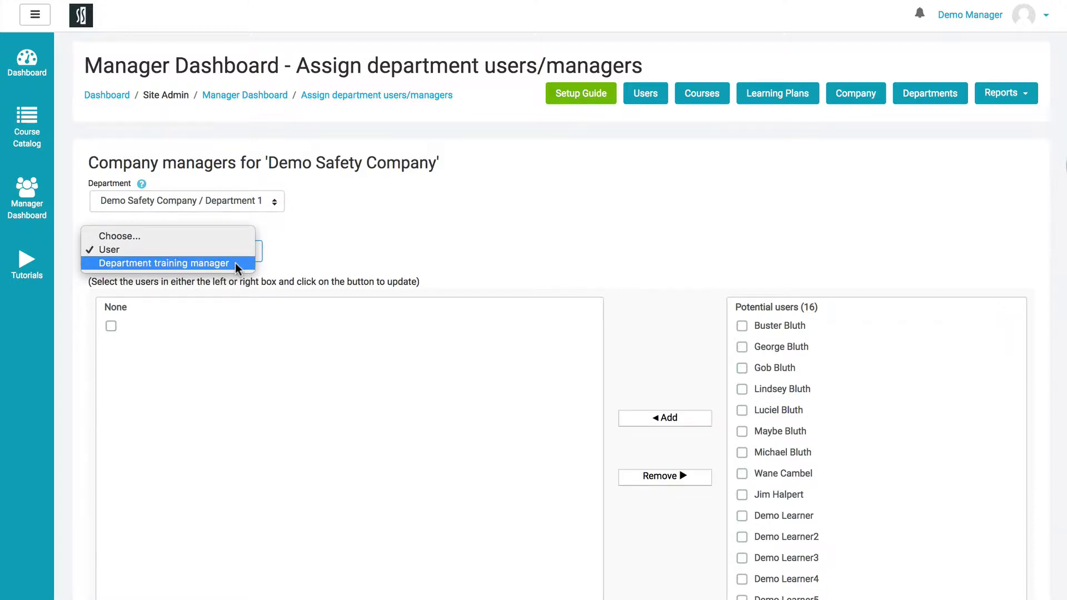
{"action": "left_click", "coordinate": [235, 263]}
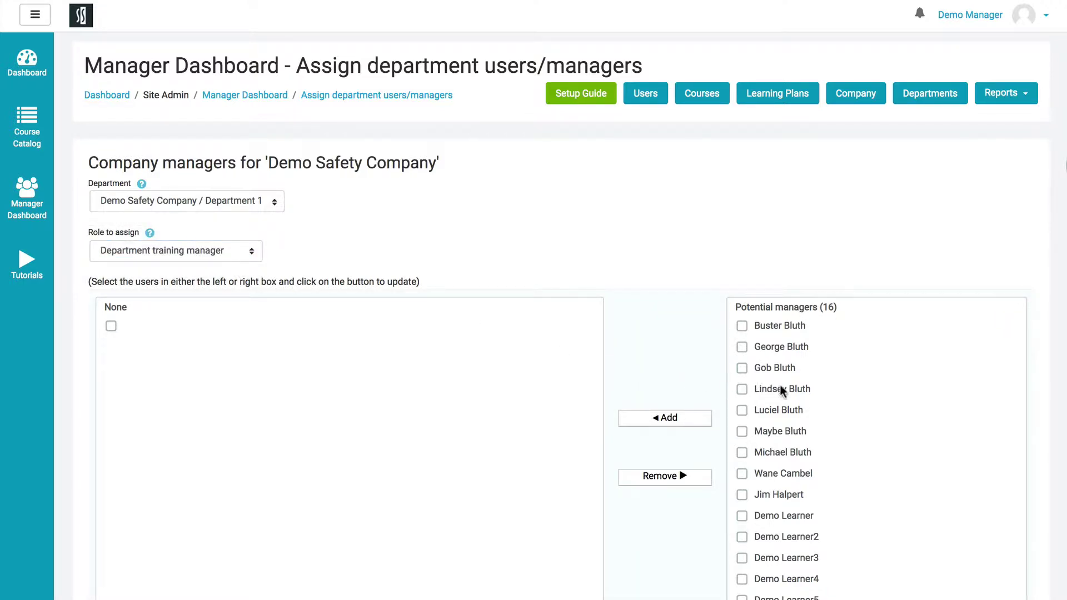
- Mark the fifth person in the list of potential managers for Department 1
{"action": "left_click", "coordinate": [742, 410]}
{"action": "scroll", "coordinate": [743, 418], "scroll_direction": "down", "scroll_amount": 1}
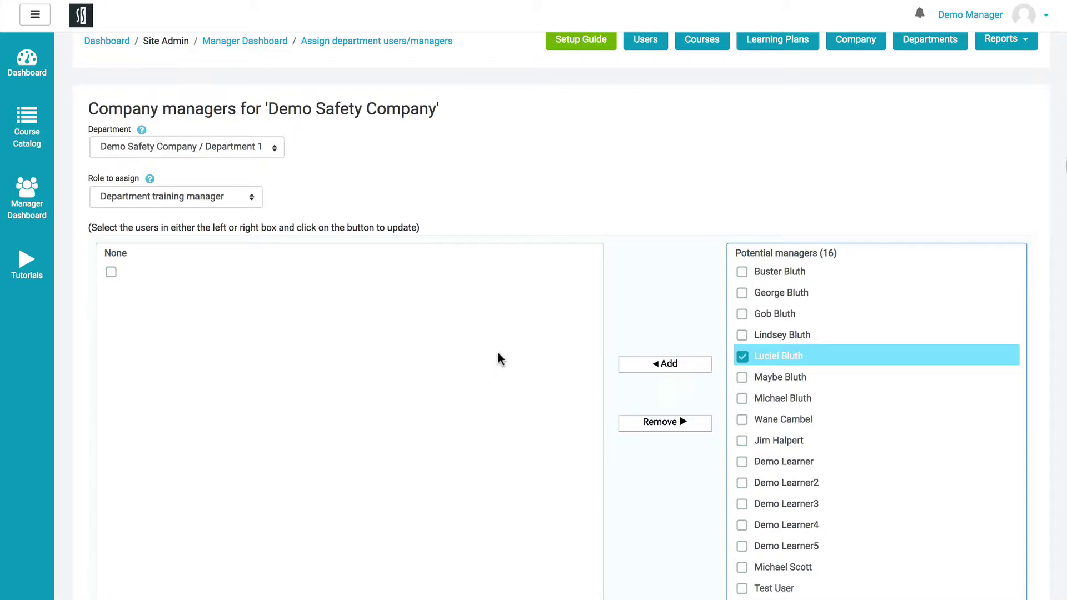
{"action": "left_click", "coordinate": [686, 265]}
{"action": "scroll", "coordinate": [682, 258], "scroll_direction": "up", "scroll_amount": 2}
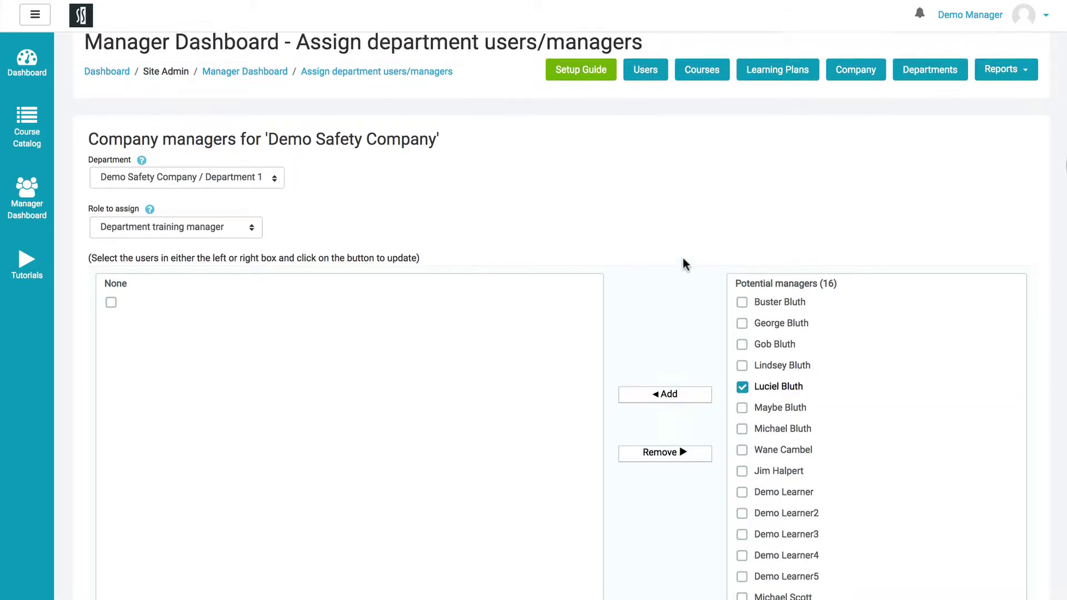
- Keep Department 1 selected and change the role to assign to User
{"action": "left_click", "coordinate": [269, 200]}
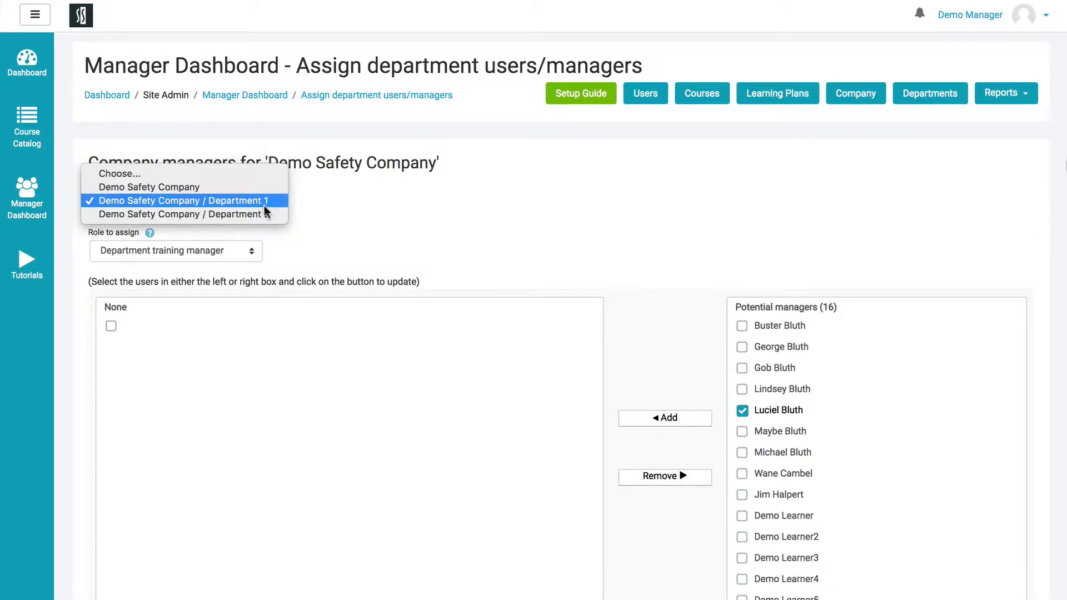
{"action": "left_click", "coordinate": [265, 204]}
{"action": "left_click", "coordinate": [228, 251]}
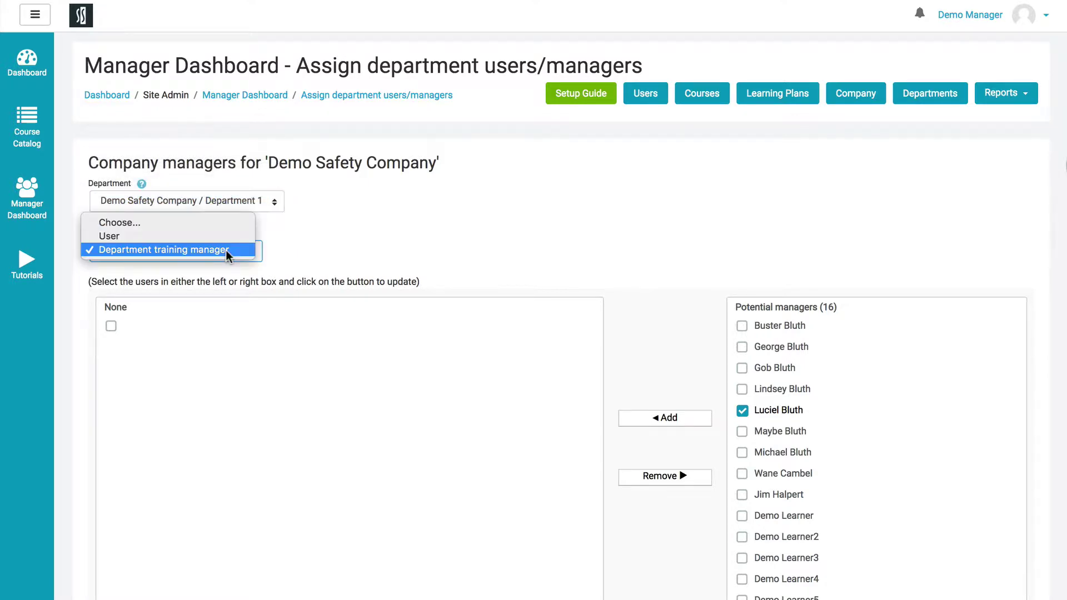
{"action": "left_click", "coordinate": [228, 234]}
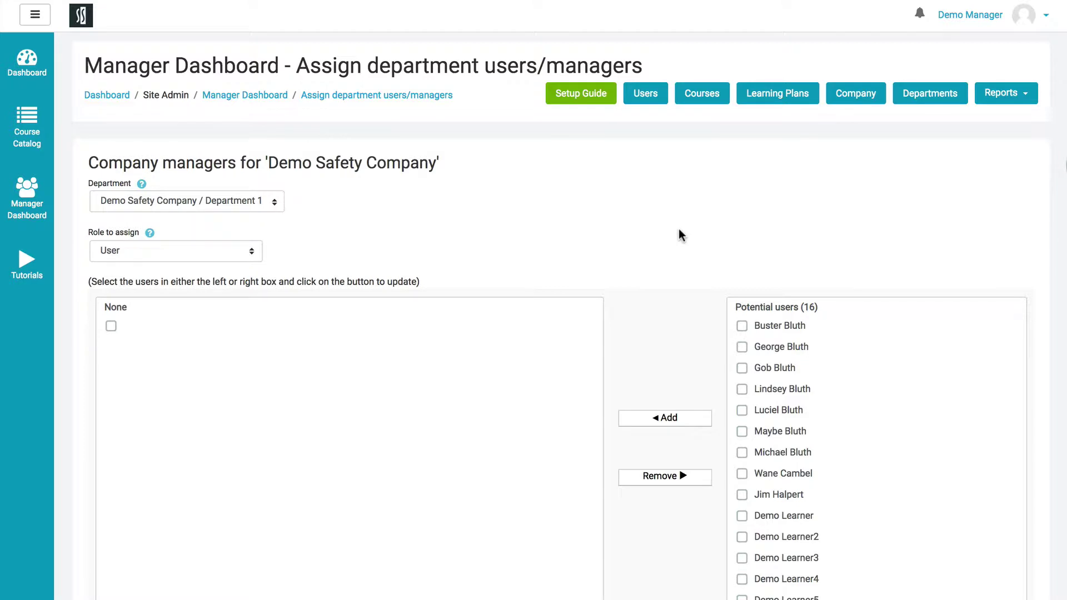
- Mark the first, third, fourth, sixth and seventh people in the list of potential users for Department 1
{"action": "left_click", "coordinate": [742, 327]}
{"action": "scroll", "coordinate": [743, 327], "scroll_direction": "down", "scroll_amount": 1}
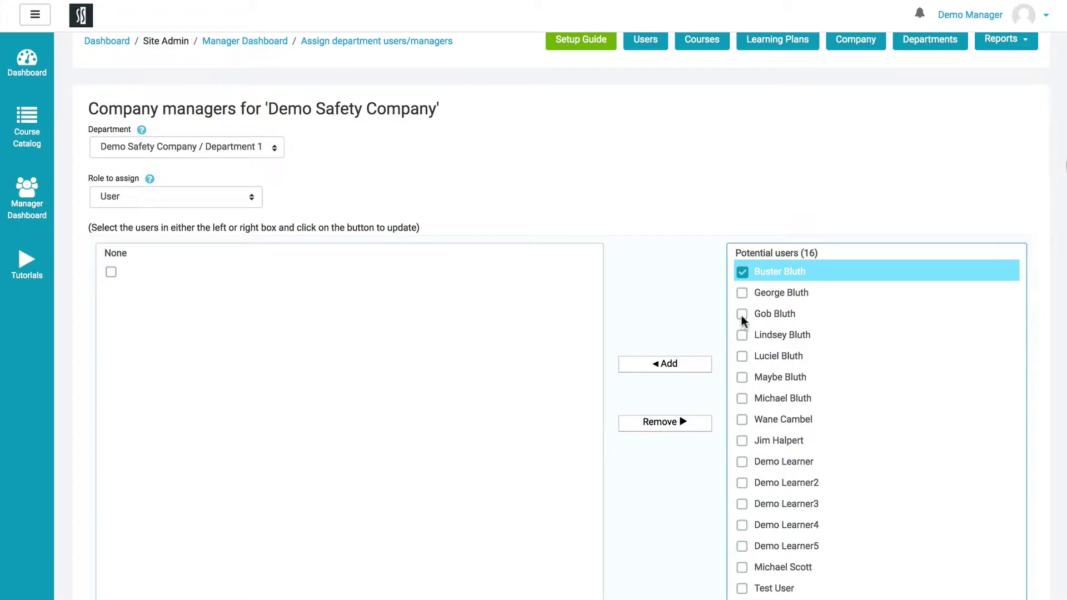
{"action": "left_click", "coordinate": [742, 314]}
{"action": "left_click", "coordinate": [743, 335]}
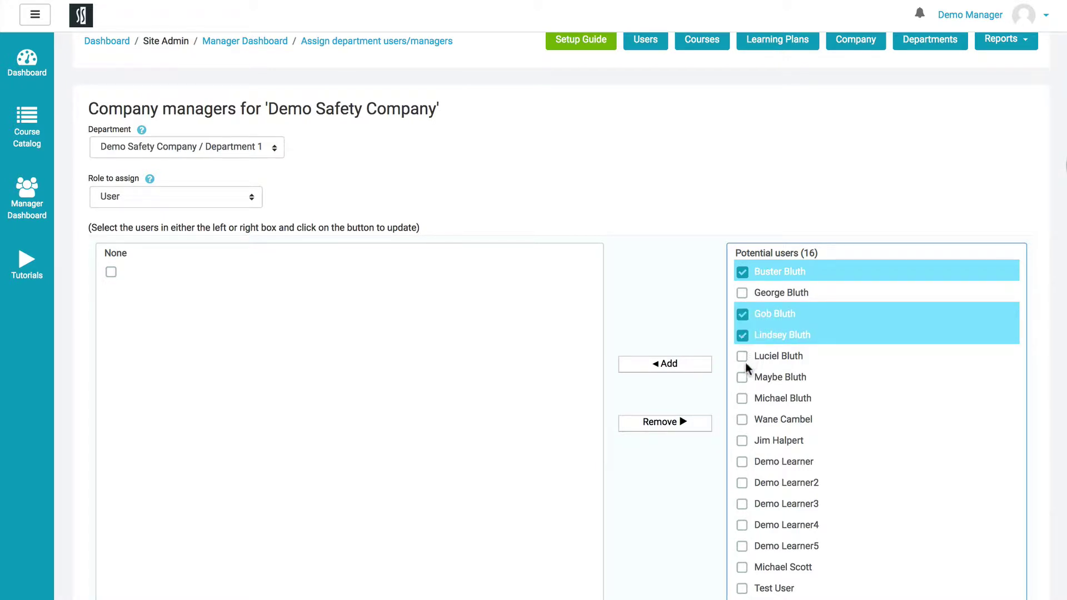
{"action": "left_click", "coordinate": [742, 377]}
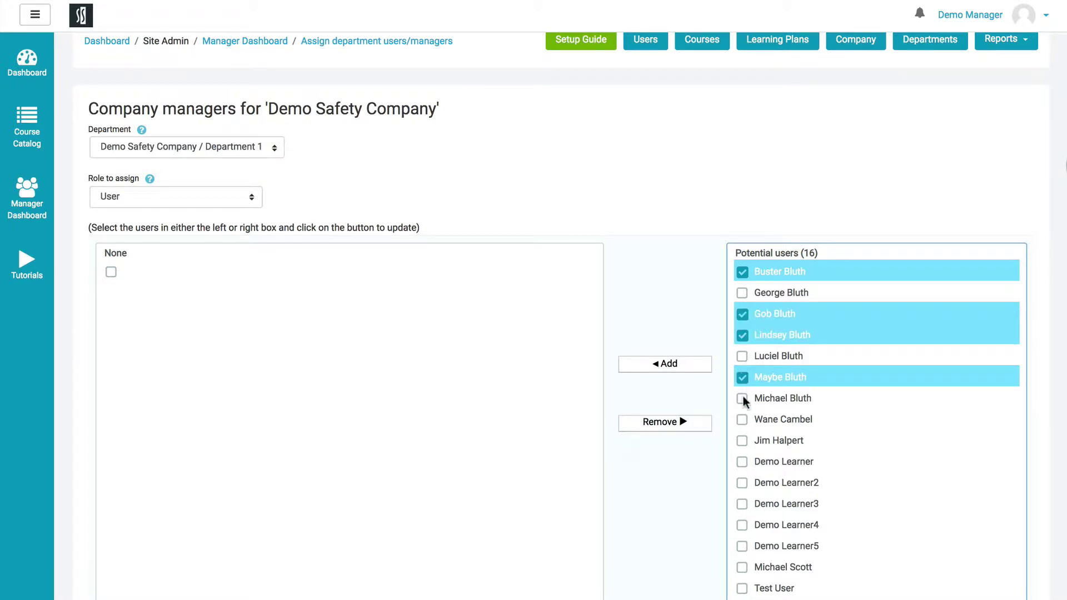
{"action": "left_click", "coordinate": [742, 398]}
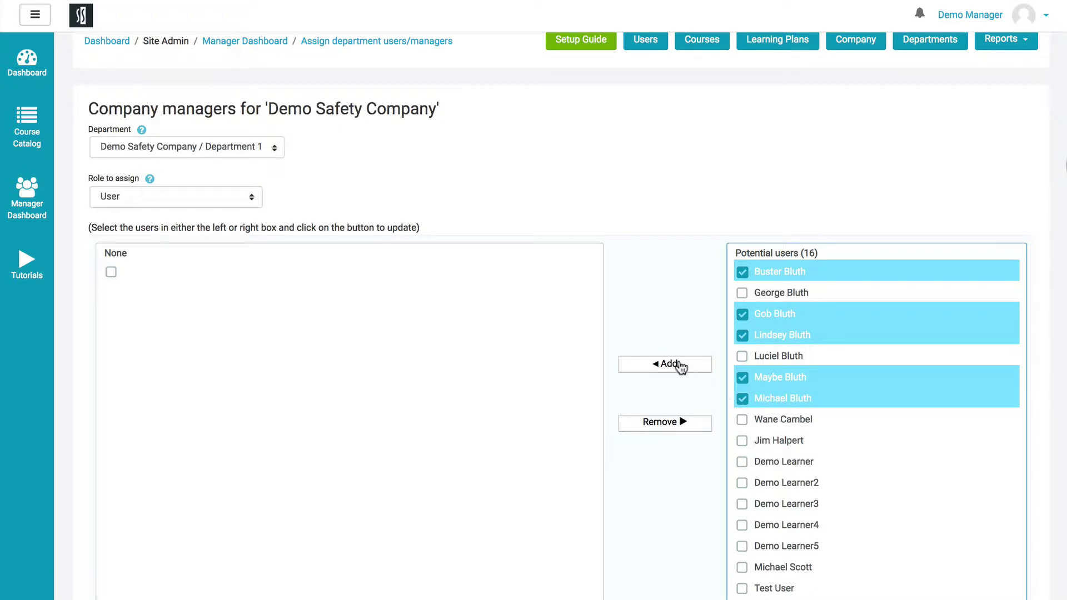
{"action": "scroll", "coordinate": [691, 192], "scroll_direction": "up", "scroll_amount": 2}
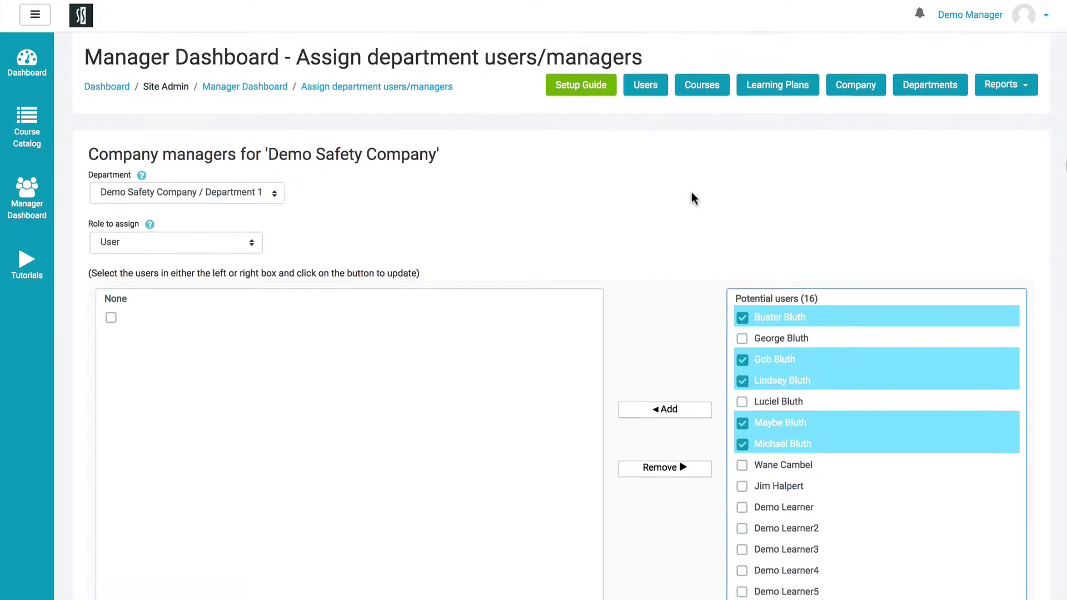
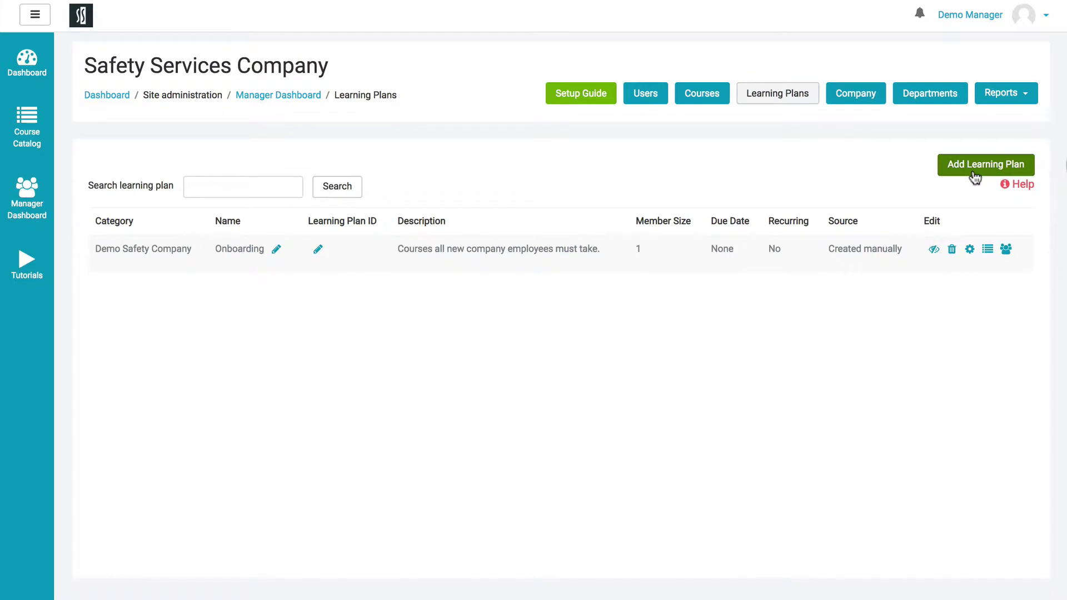
- Open the form for a new learning plan and review its due date, recurrence and description fields, including the new due date choices
{"action": "left_click", "coordinate": [975, 177]}
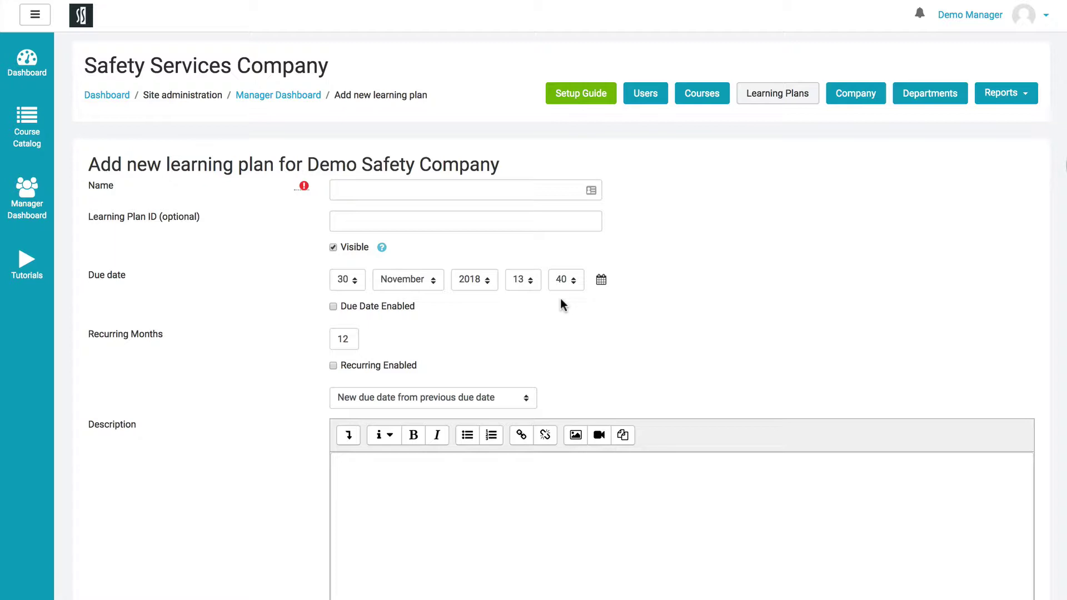
{"action": "left_click", "coordinate": [349, 341]}
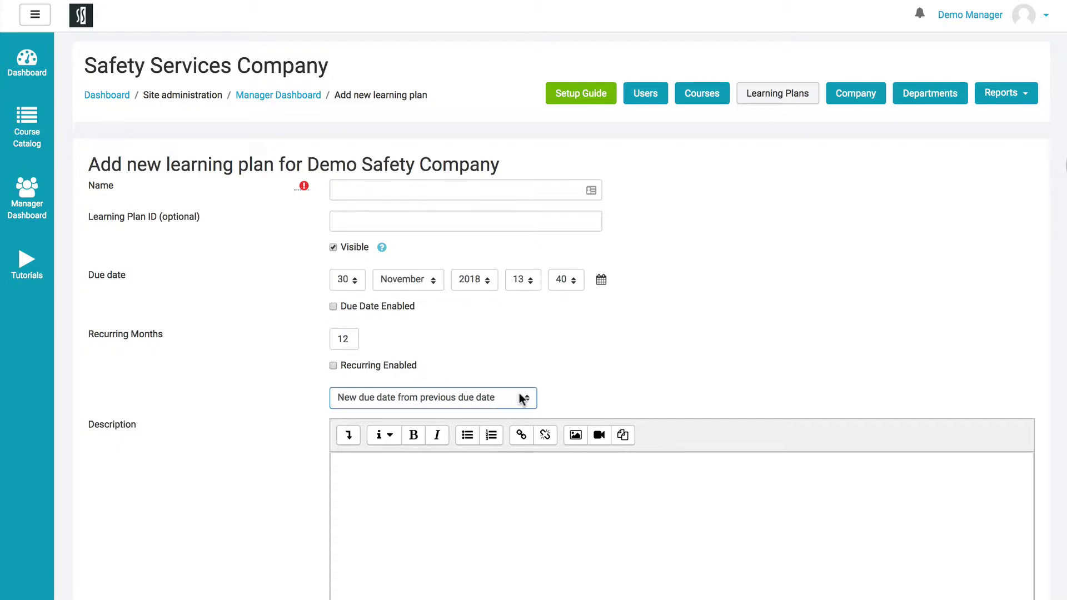
{"action": "left_click", "coordinate": [519, 393]}
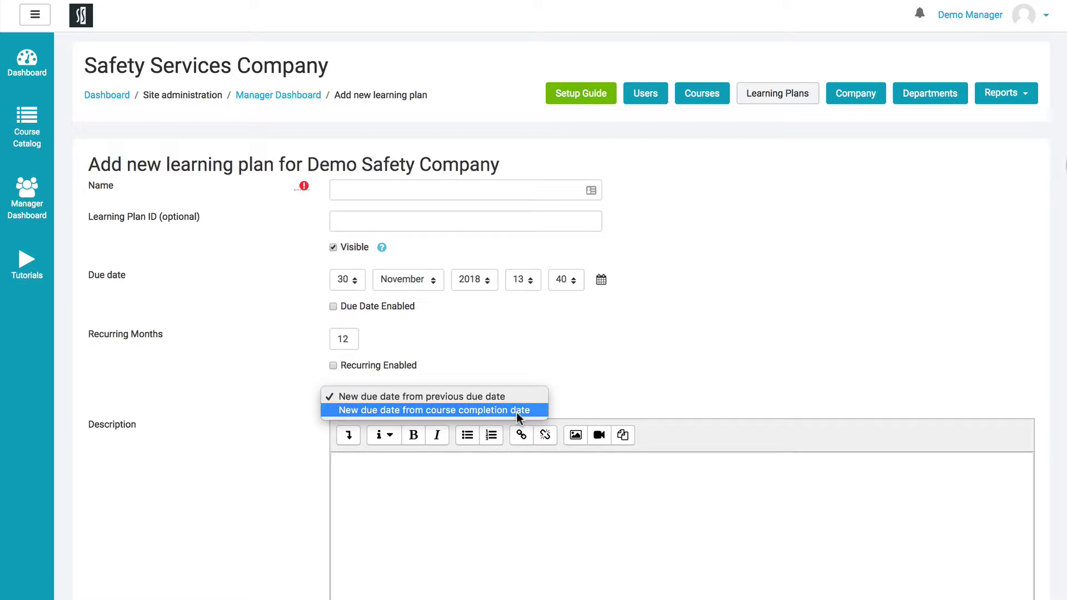
{"action": "left_click", "coordinate": [599, 382]}
{"action": "scroll", "coordinate": [600, 382], "scroll_direction": "down", "scroll_amount": 1}
{"action": "scroll", "coordinate": [599, 378], "scroll_direction": "down", "scroll_amount": 2}
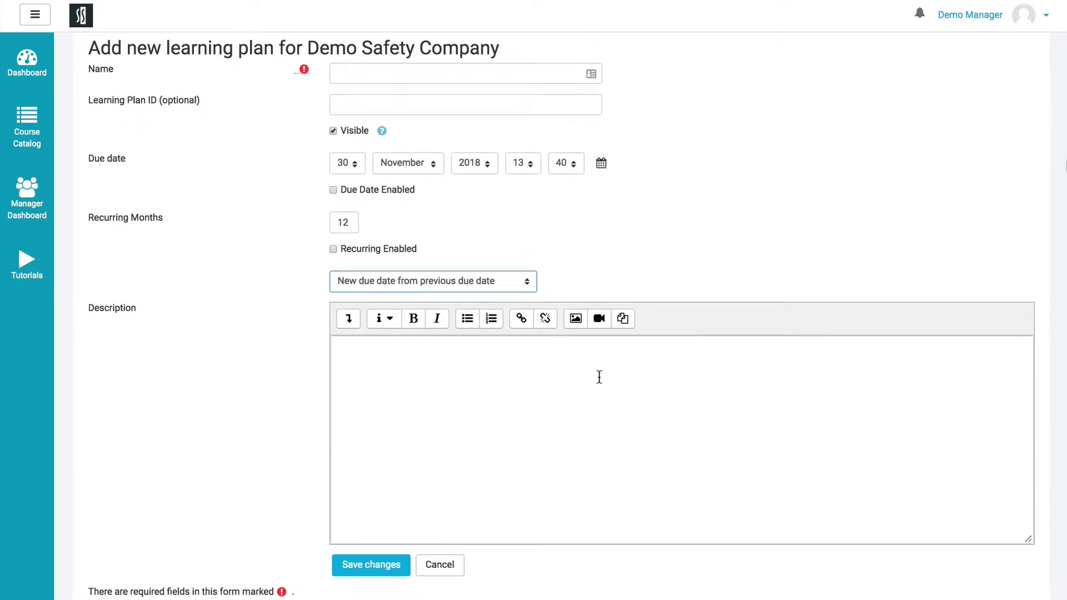
- Leave the new learning plan form for the learning plans list and open the course assignment of the Onboarding plan
{"action": "scroll", "coordinate": [757, 239], "scroll_direction": "up", "scroll_amount": 3}
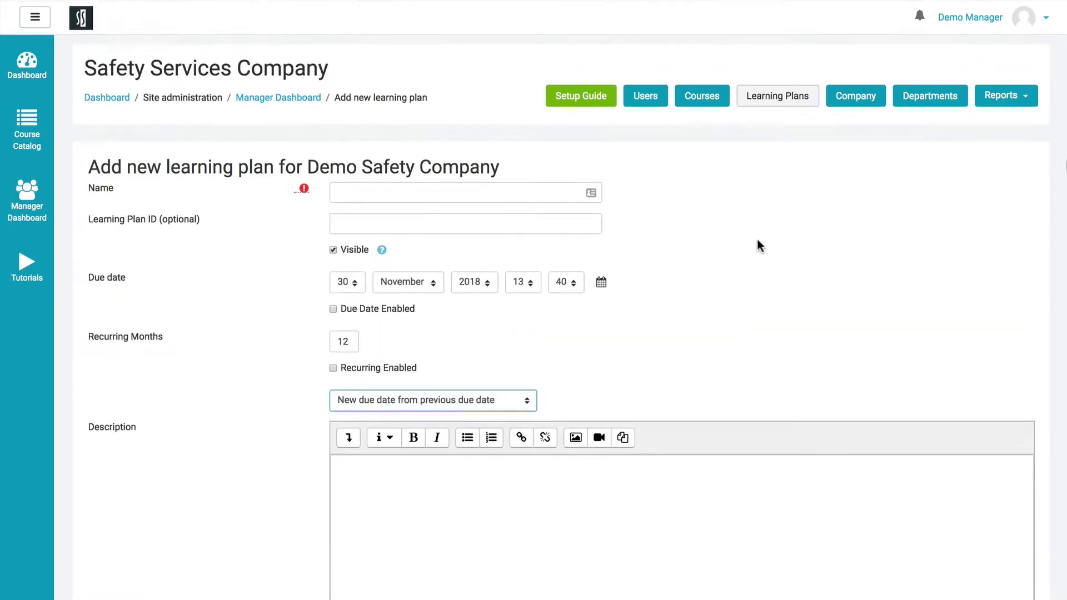
{"action": "left_click", "coordinate": [775, 98]}
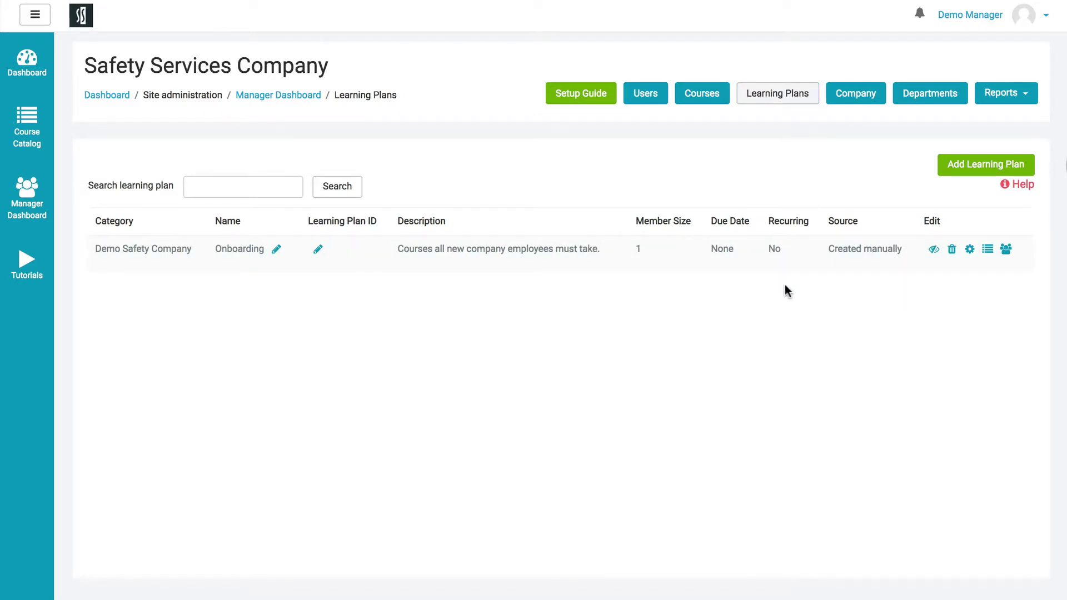
{"action": "left_click", "coordinate": [987, 250]}
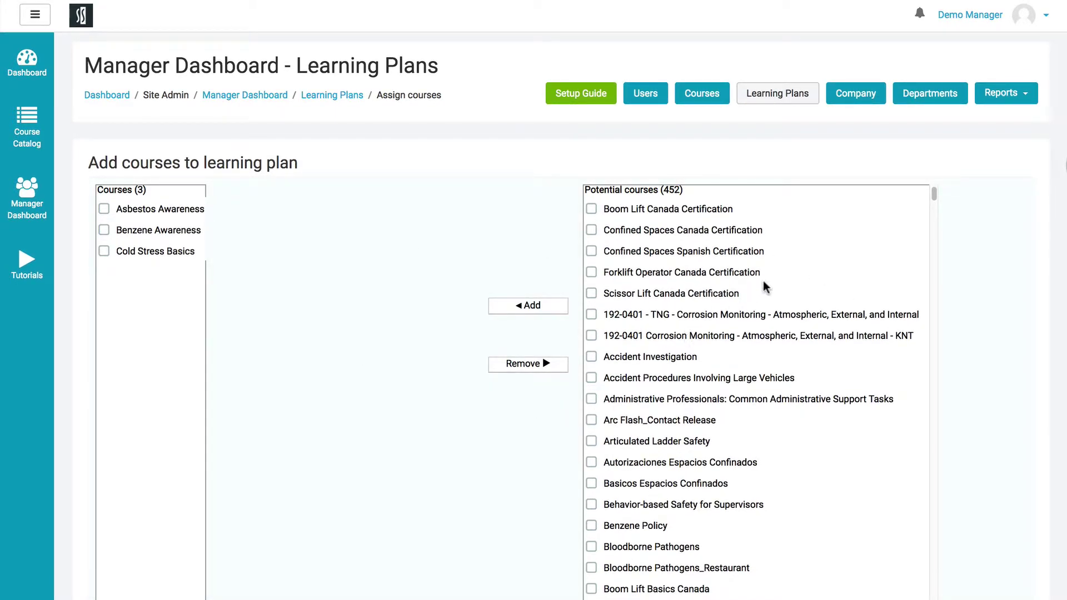
{"action": "scroll", "coordinate": [762, 281], "scroll_direction": "down", "scroll_amount": 2}
{"action": "mouse_move", "coordinate": [933, 191]}
{"action": "left_mouse_down"}
{"action": "mouse_move", "coordinate": [932, 236]}
{"action": "mouse_move", "coordinate": [936, 186]}
{"action": "left_mouse_up"}
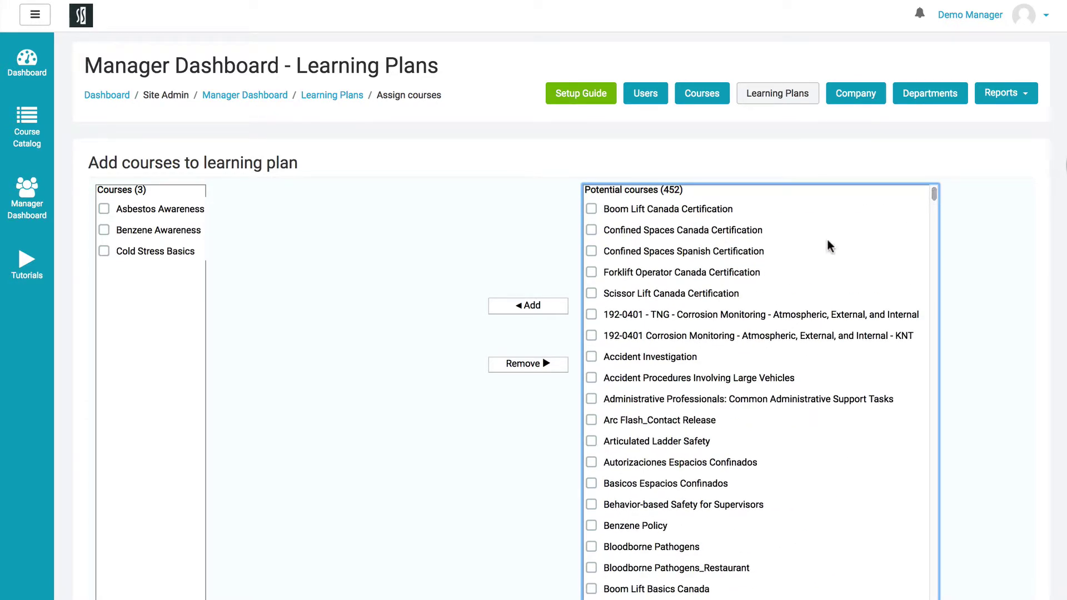
- Mark Forklift Operator Canada Certification, Scissor Lift Canada Certification, 192-0401 Corrosion Monitoring - KNT and Accident Procedures Involving Large Vehicles among the potential courses
{"action": "left_click", "coordinate": [593, 250]}
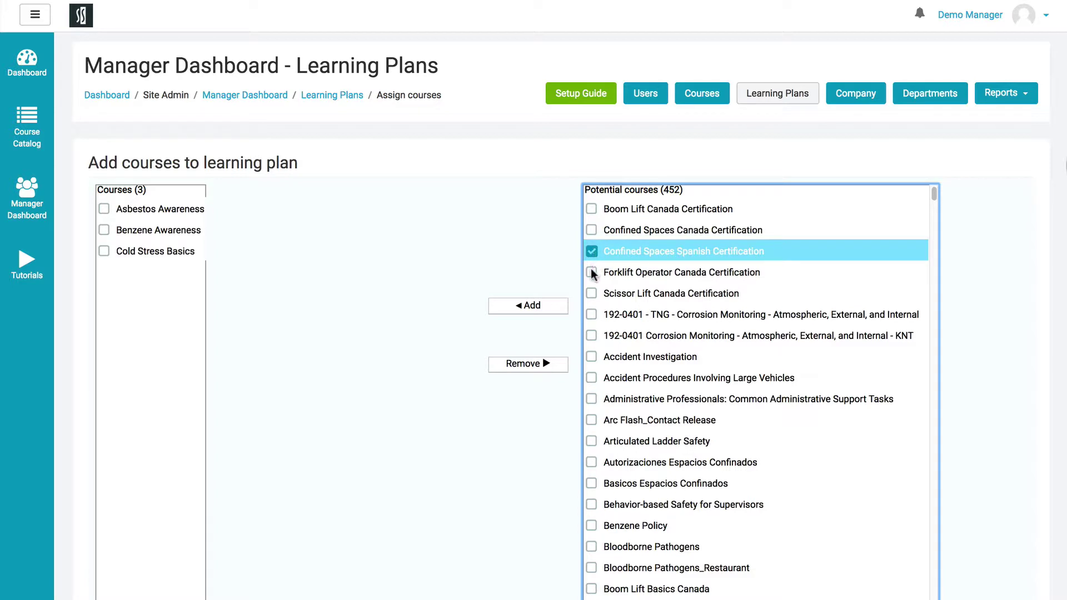
{"action": "left_click", "coordinate": [591, 272]}
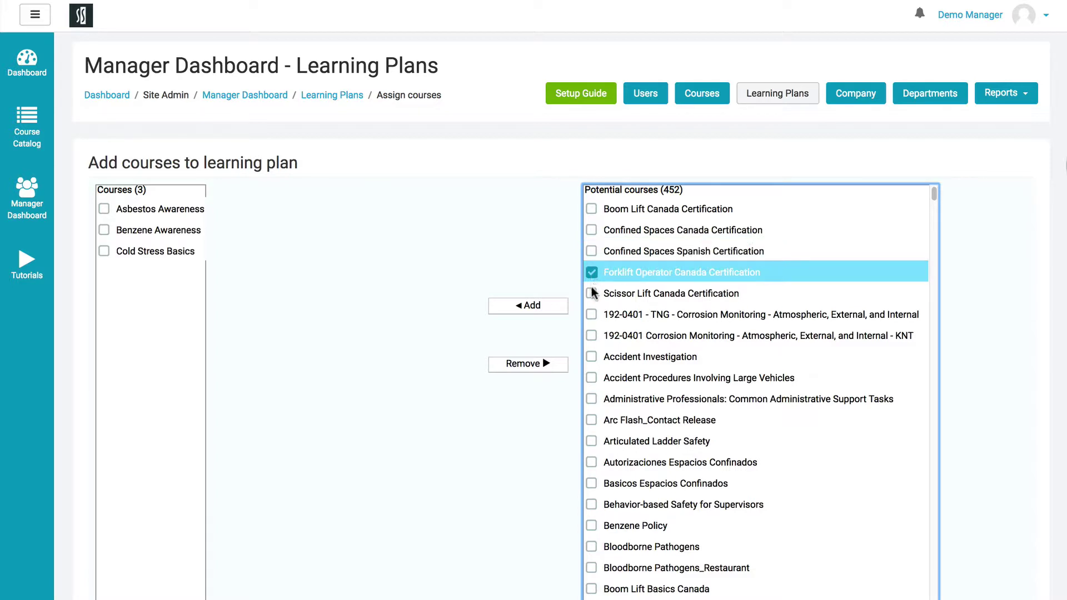
{"action": "left_click", "coordinate": [592, 294]}
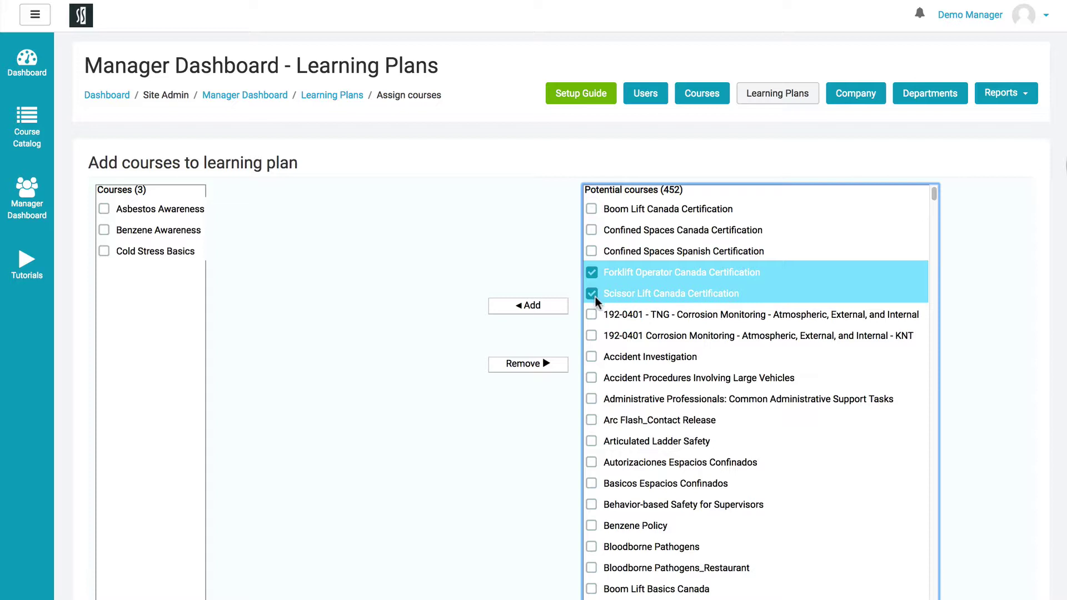
{"action": "left_click", "coordinate": [592, 335]}
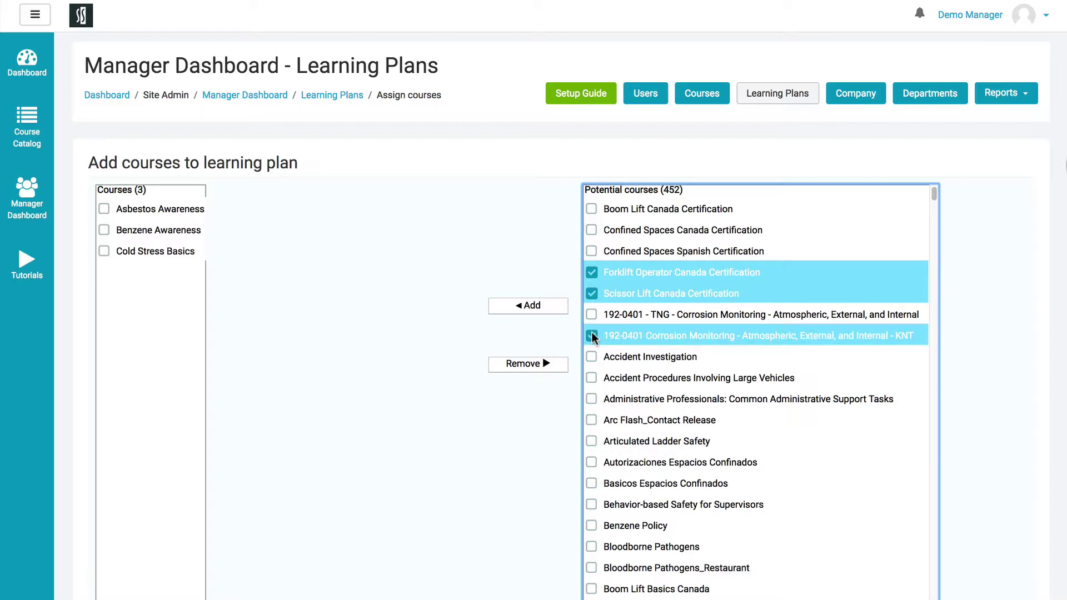
{"action": "left_click", "coordinate": [592, 376]}
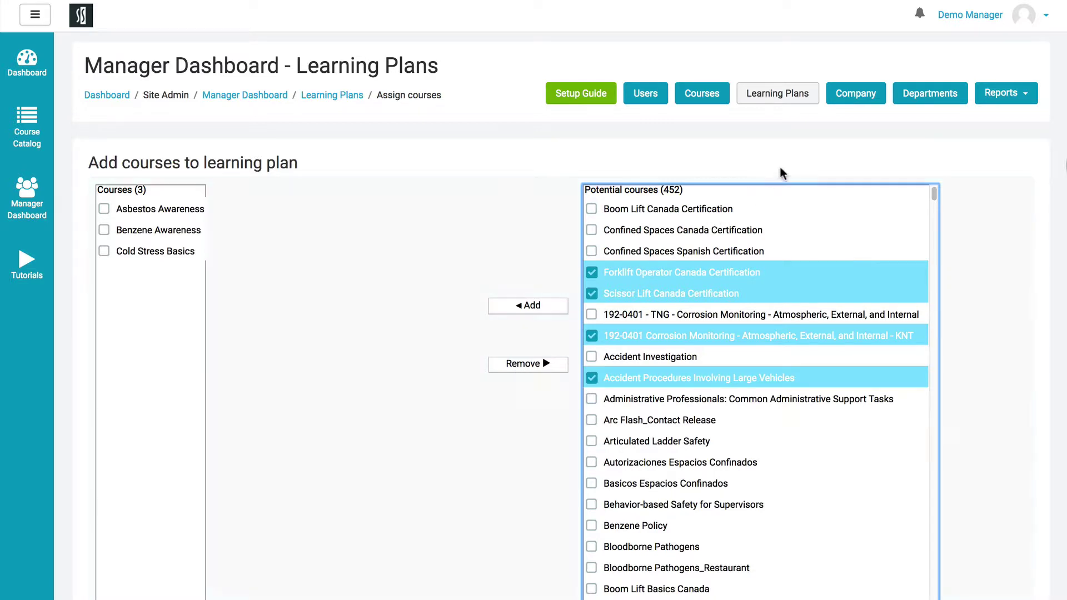
- Open the member assignment of the Onboarding learning plan and mark the first, third and fourth potential users
{"action": "left_click", "coordinate": [792, 101]}
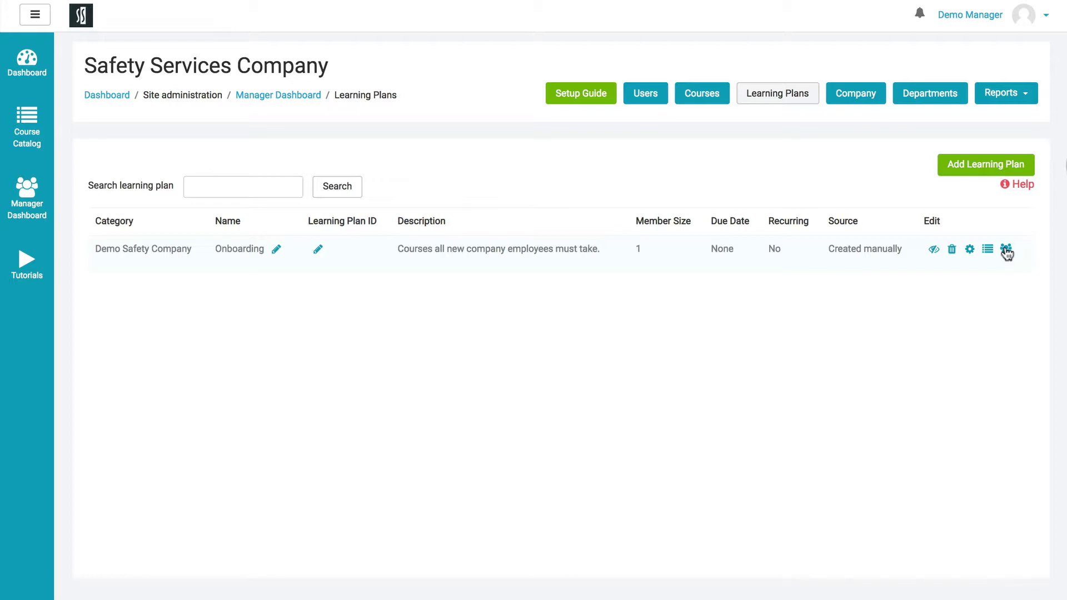
{"action": "left_click", "coordinate": [1006, 250]}
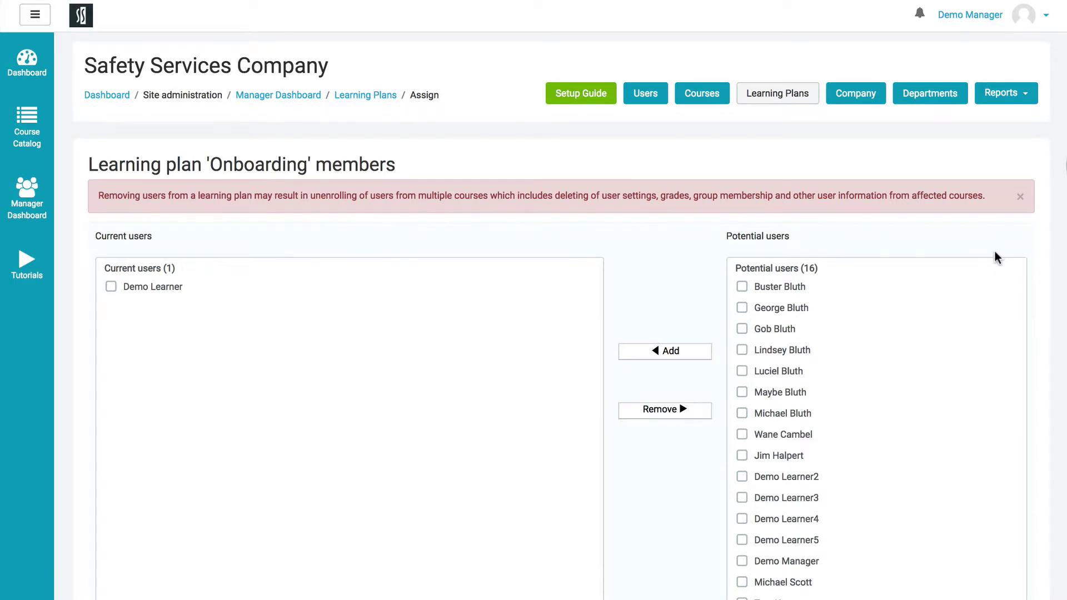
{"action": "scroll", "coordinate": [978, 258], "scroll_direction": "down", "scroll_amount": 1}
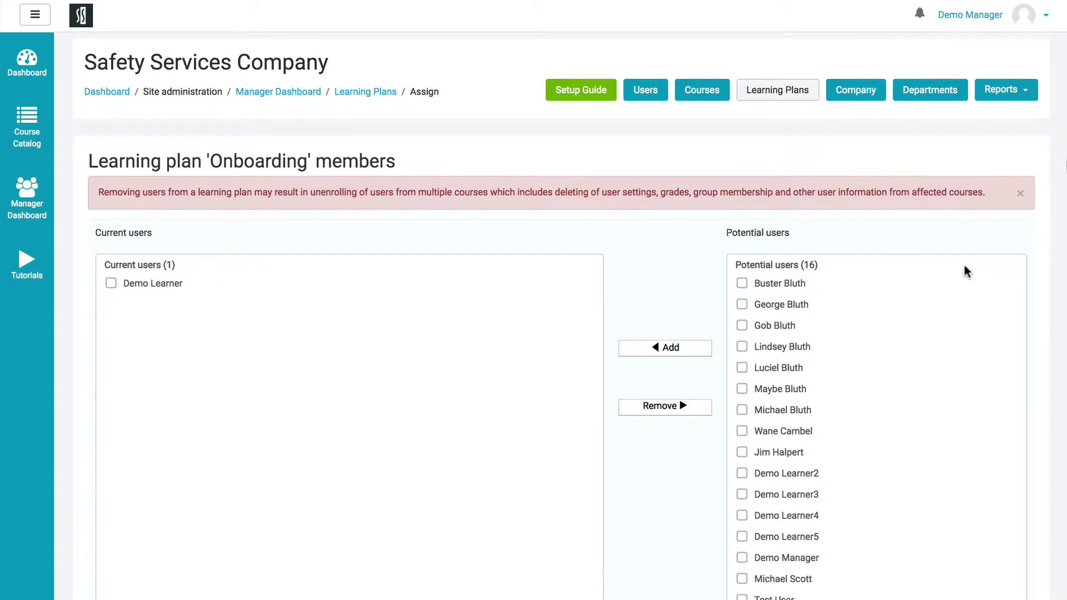
{"action": "left_click", "coordinate": [743, 284]}
{"action": "scroll", "coordinate": [743, 283], "scroll_direction": "down", "scroll_amount": 1}
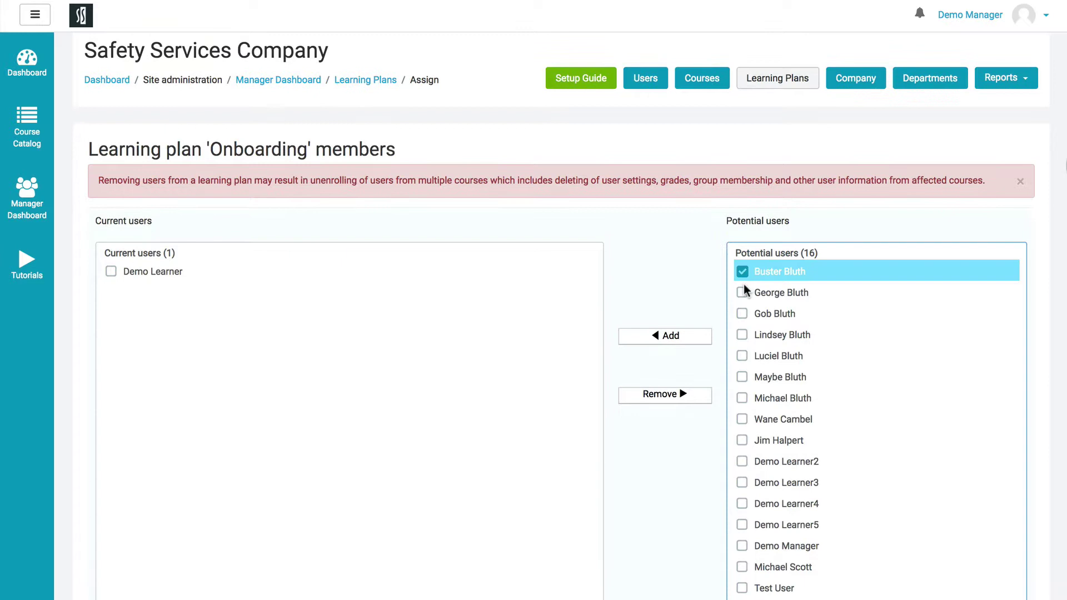
{"action": "left_click", "coordinate": [742, 314]}
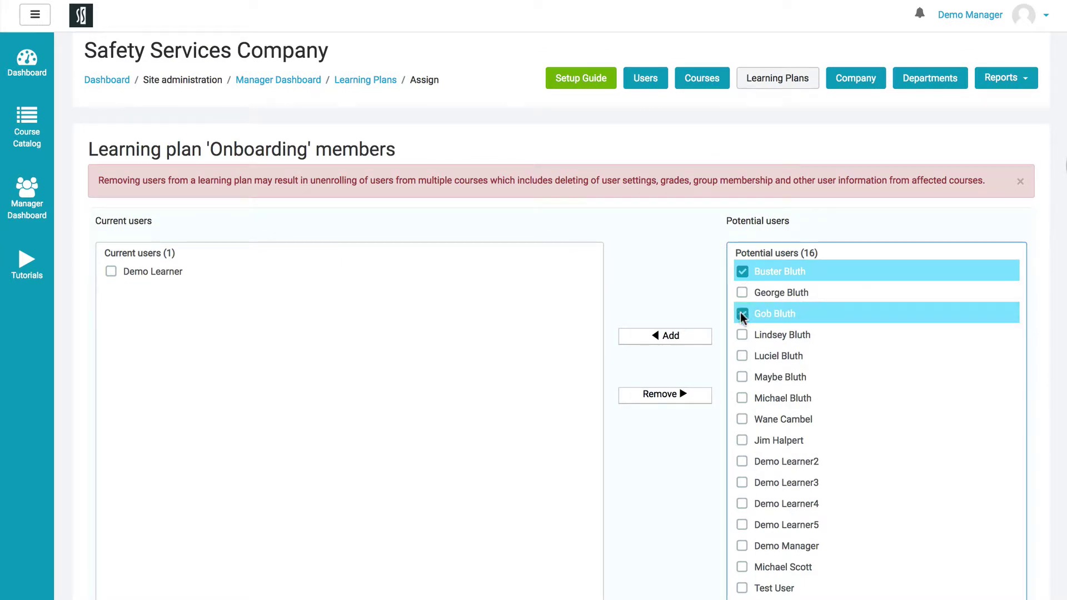
{"action": "left_click", "coordinate": [742, 334]}
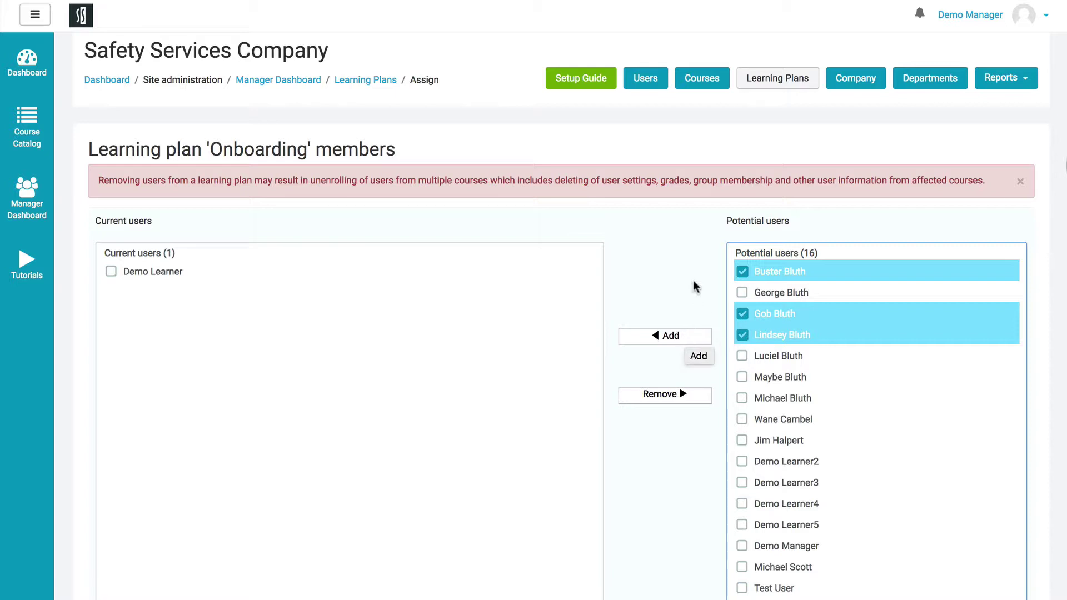
- Return to the Setup Guide, choose assigning courses by user, and open the course enrollments of the first listed user
{"action": "left_click", "coordinate": [585, 78]}
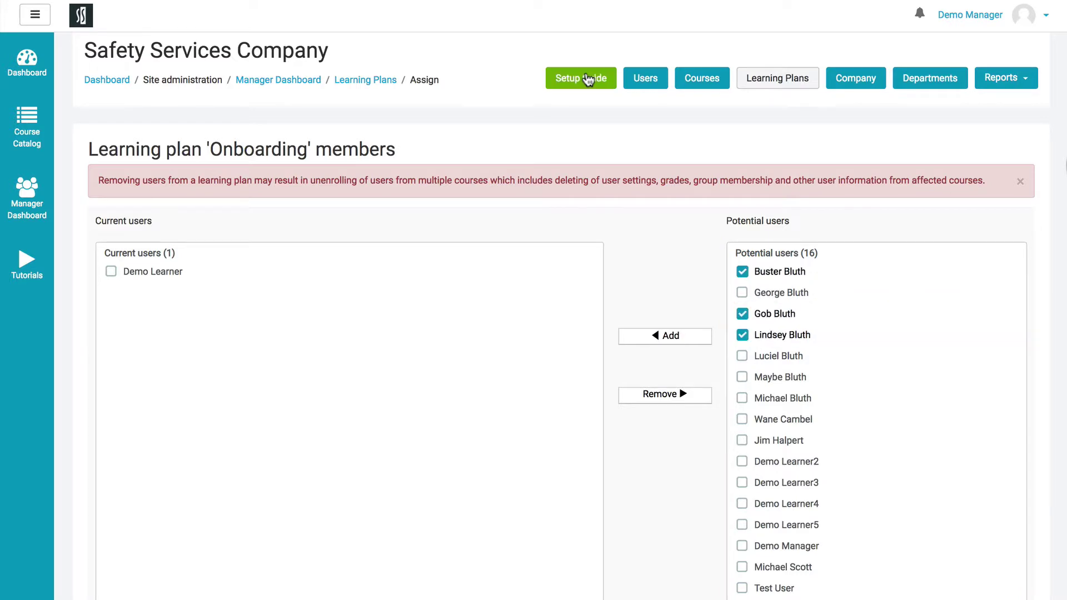
{"action": "scroll", "coordinate": [841, 432], "scroll_direction": "down", "scroll_amount": 1}
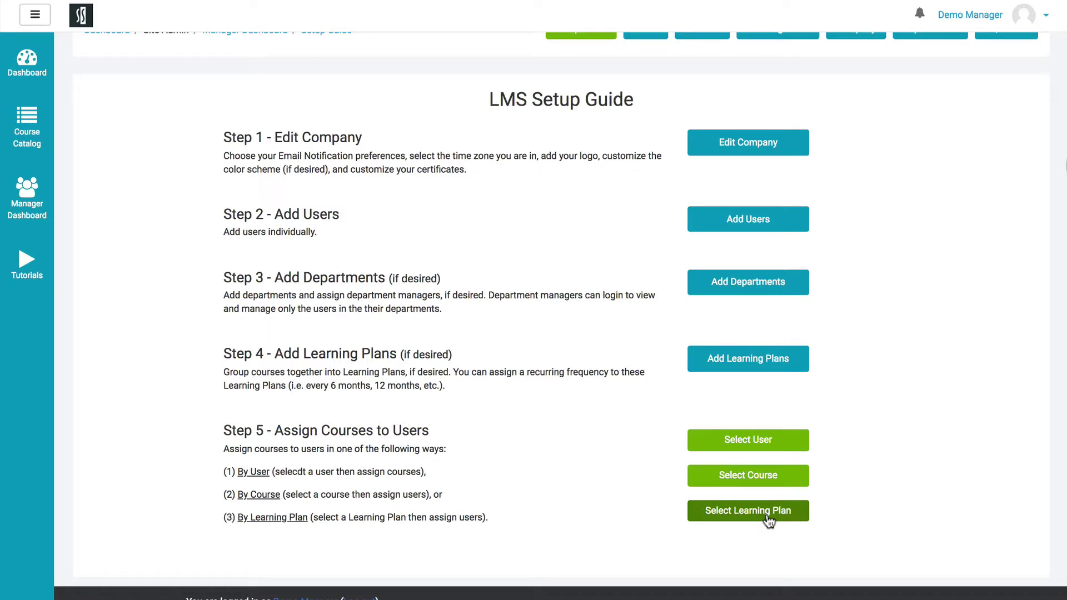
{"action": "left_click", "coordinate": [770, 442]}
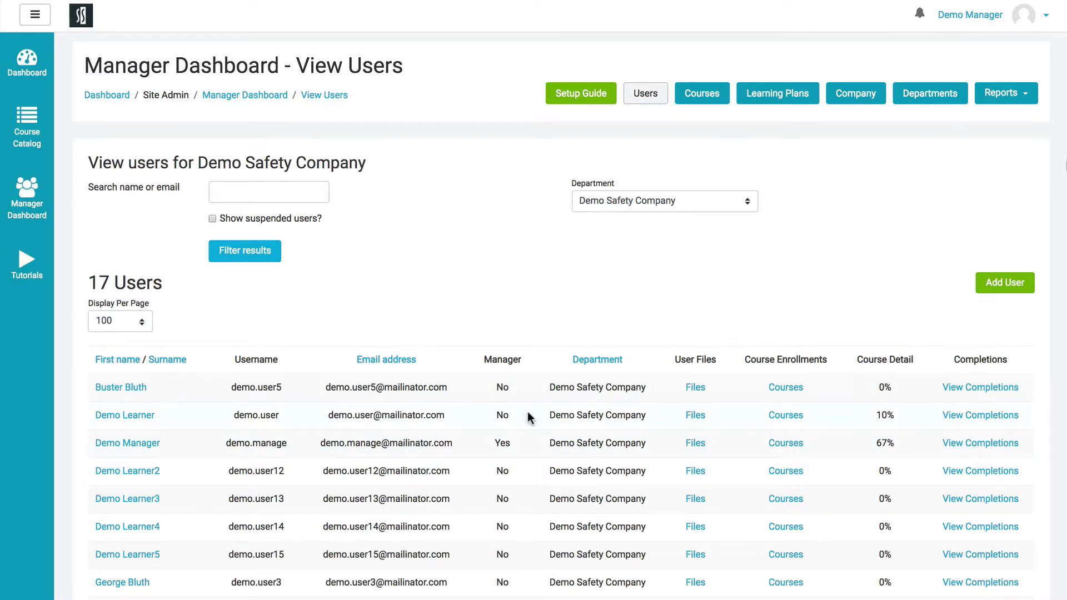
{"action": "left_click", "coordinate": [127, 392]}
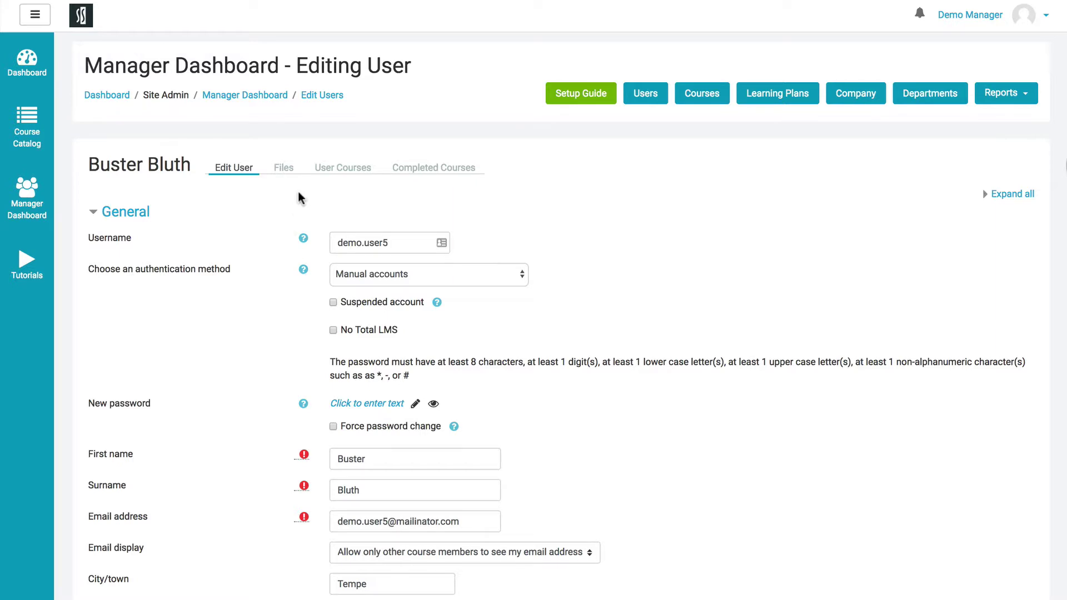
{"action": "left_click", "coordinate": [351, 175]}
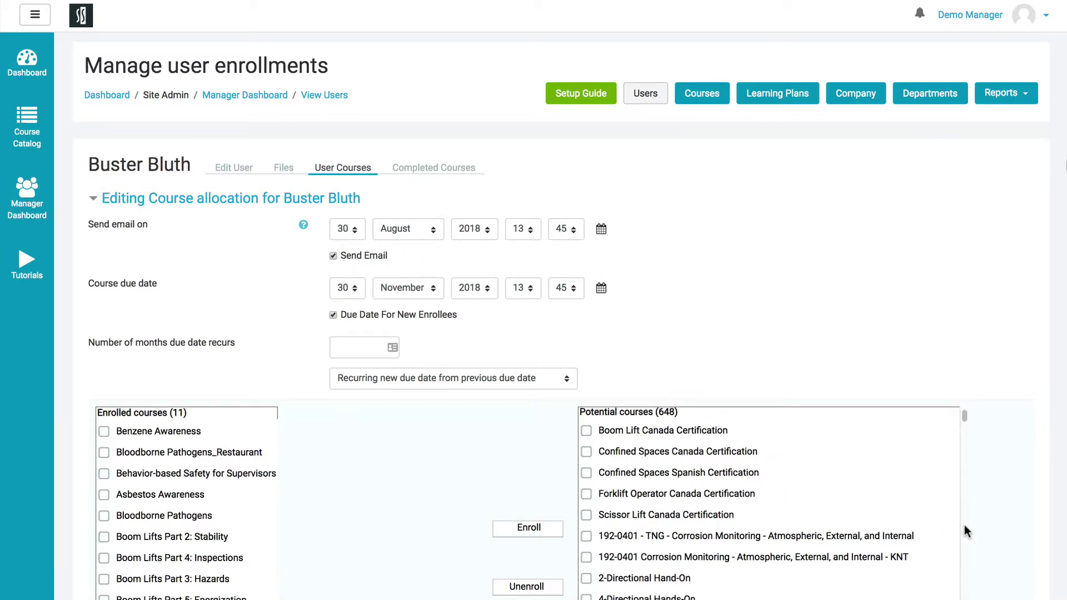
- Mark Scissor Lift Canada Certification, 4-Directional Hands-On and Accident Procedures Involving Large Vehicles as potential courses for this user
{"action": "scroll", "coordinate": [975, 521], "scroll_direction": "down", "scroll_amount": 2}
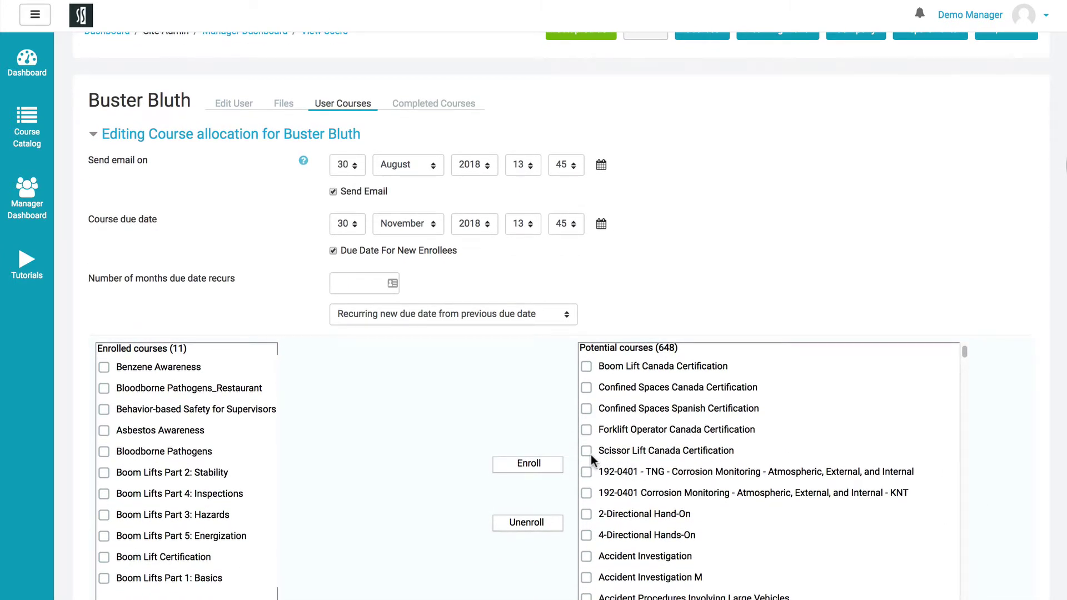
{"action": "left_click", "coordinate": [584, 451]}
{"action": "scroll", "coordinate": [583, 456], "scroll_direction": "down", "scroll_amount": 2}
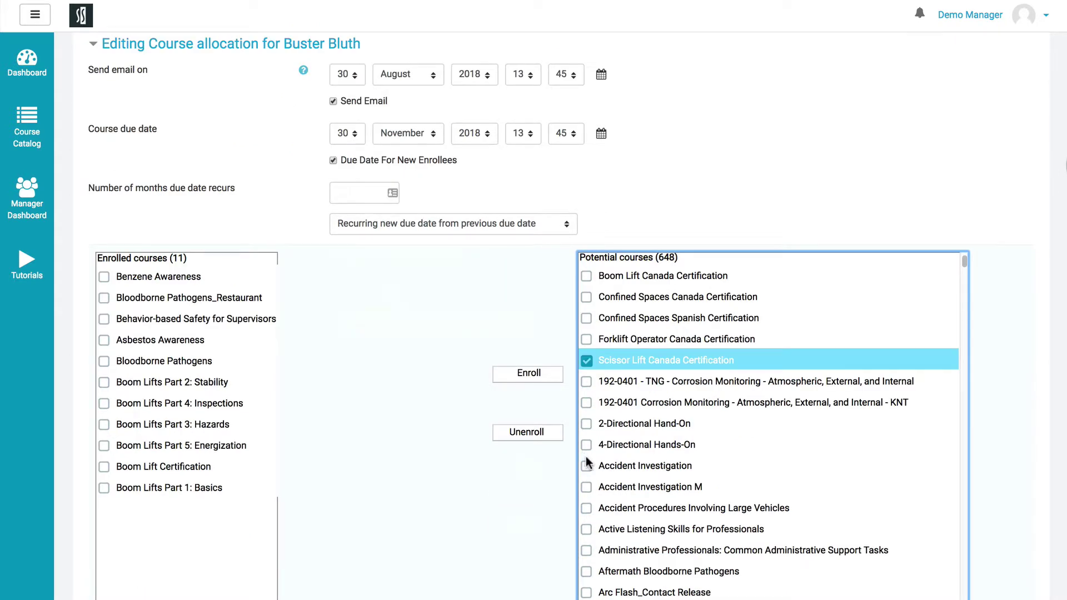
{"action": "left_click", "coordinate": [589, 448]}
{"action": "left_click", "coordinate": [587, 508]}
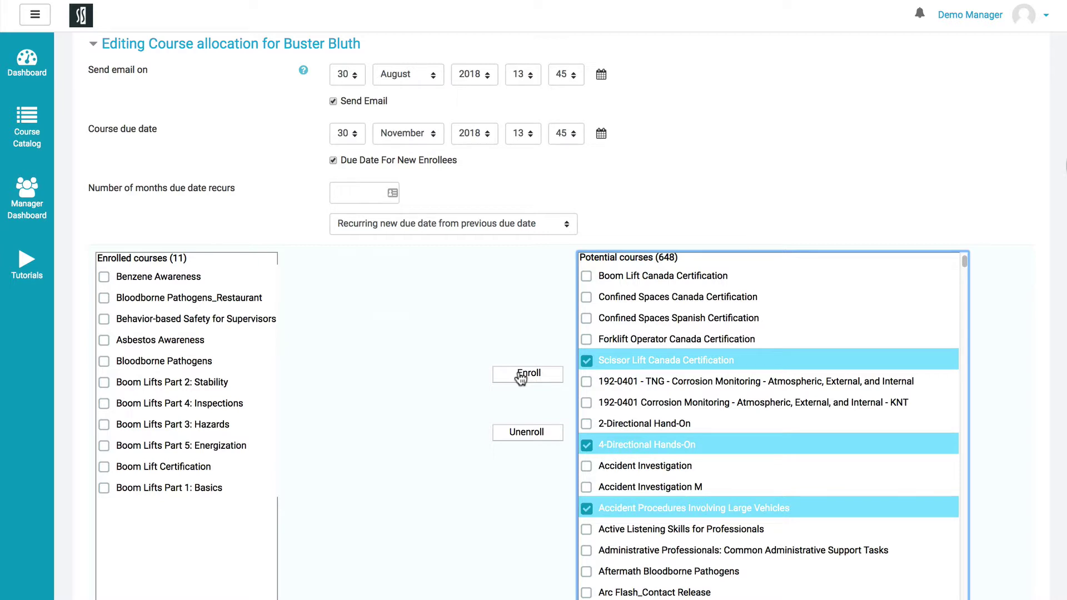
- Return to the Setup Guide, choose assigning users by course, and set the department to Demo Safety Company / Department 1
{"action": "scroll", "coordinate": [484, 361], "scroll_direction": "up", "scroll_amount": 2}
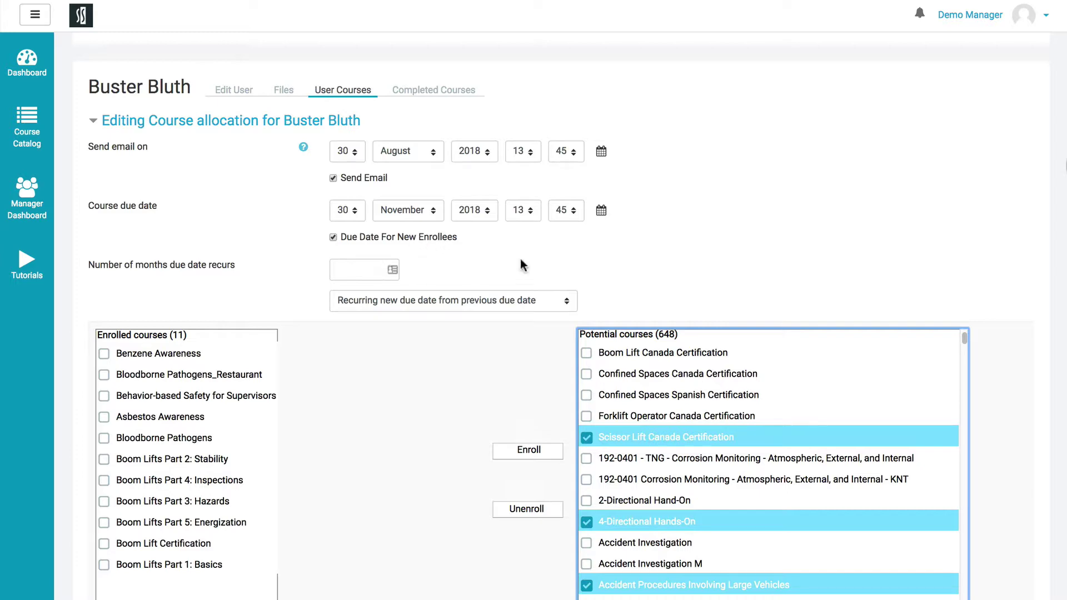
{"action": "scroll", "coordinate": [631, 244], "scroll_direction": "up", "scroll_amount": 3}
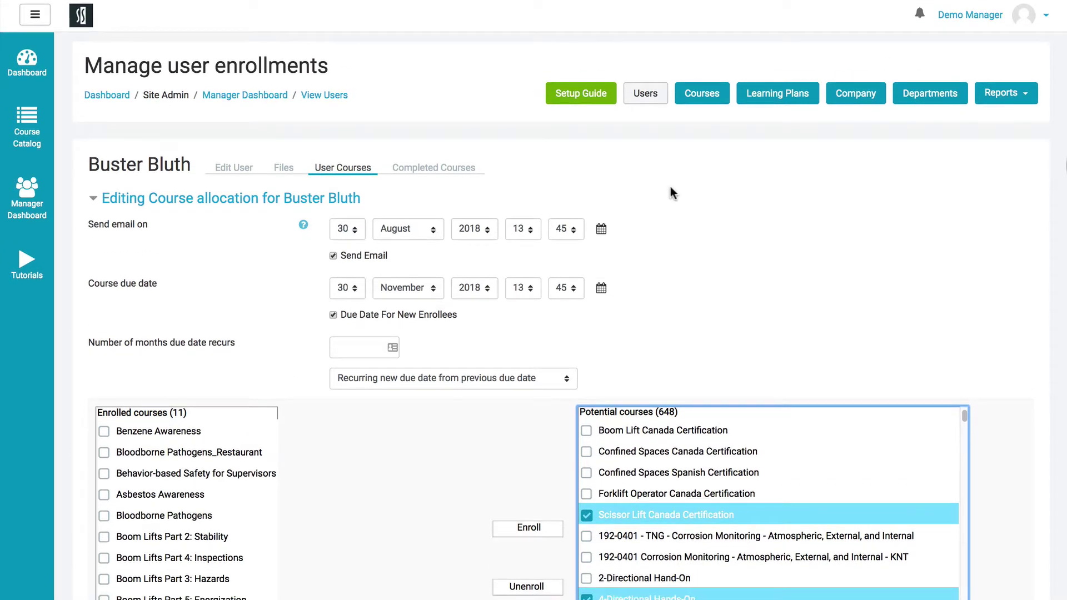
{"action": "left_click", "coordinate": [605, 99]}
{"action": "left_click", "coordinate": [761, 540]}
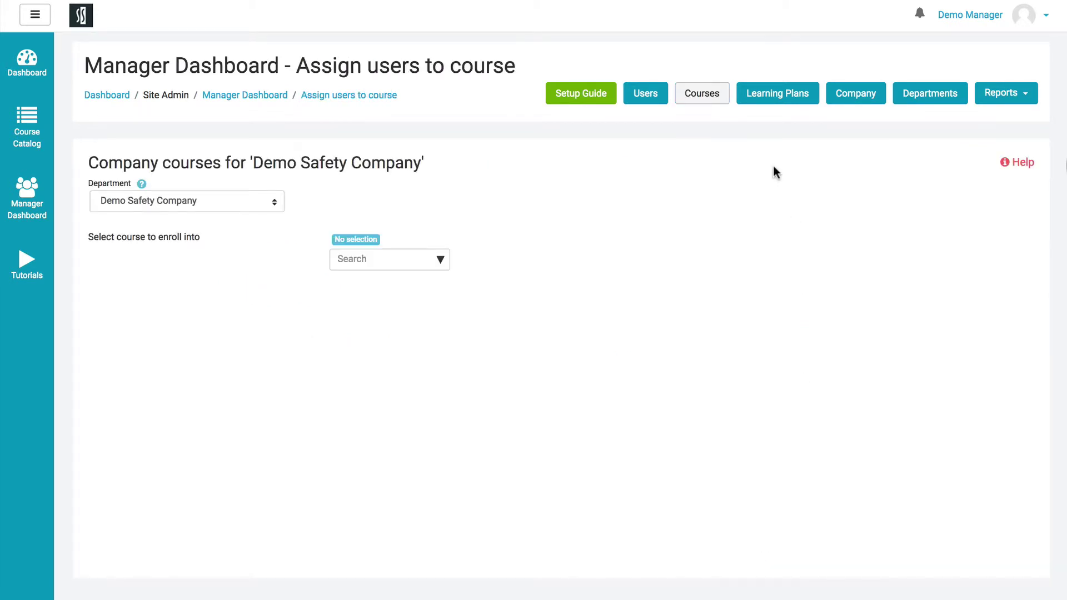
{"action": "left_click", "coordinate": [253, 200]}
{"action": "left_click", "coordinate": [251, 215]}
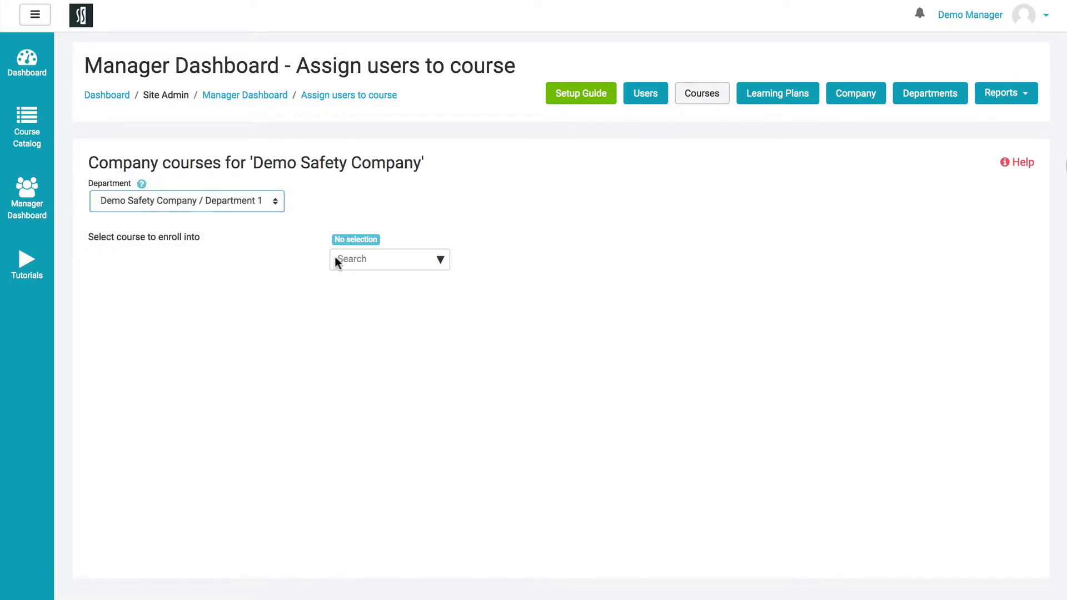
- Select Confined Spaces Canada Certification as the course to enroll users into
{"action": "left_click", "coordinate": [437, 259]}
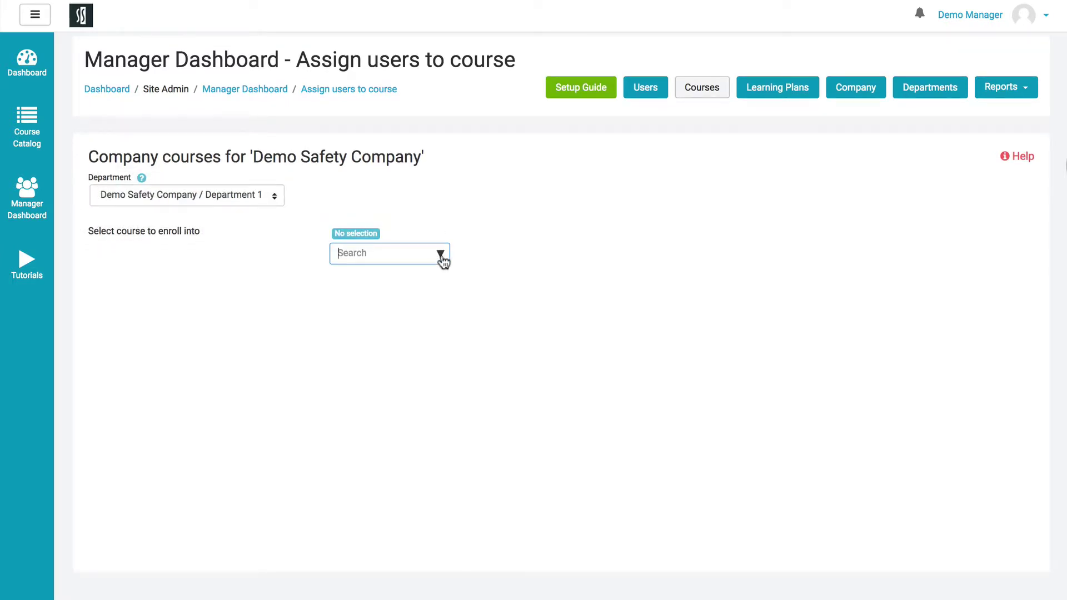
{"action": "left_click", "coordinate": [443, 259]}
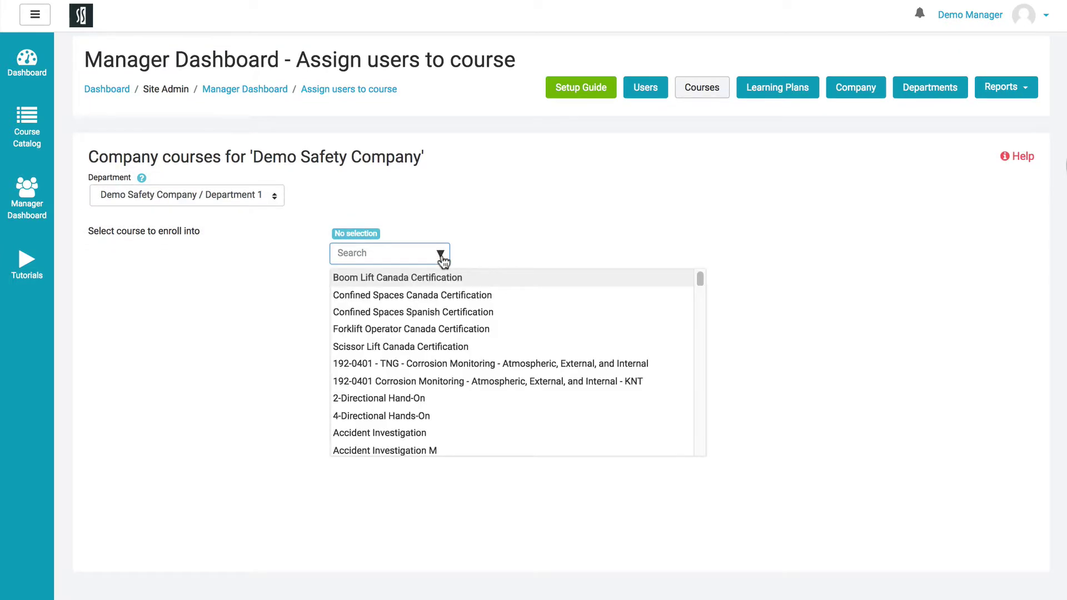
{"action": "left_click", "coordinate": [415, 295]}
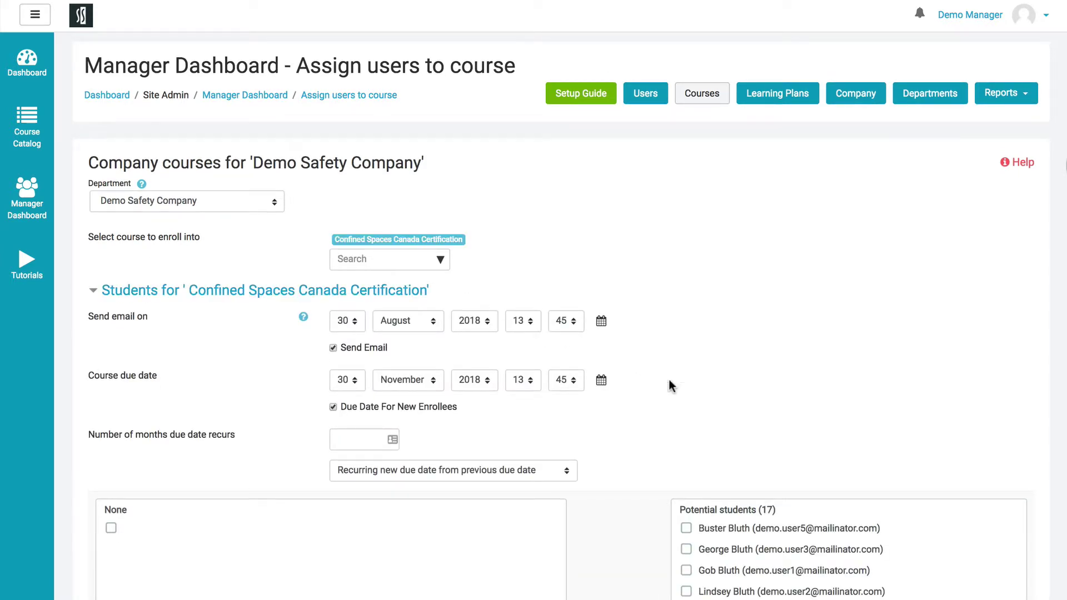
- Mark the third, fifth and sixth people in the list of potential students for Confined Spaces Canada Certification
{"action": "scroll", "coordinate": [753, 375], "scroll_direction": "down", "scroll_amount": 3}
{"action": "scroll", "coordinate": [753, 378], "scroll_direction": "down", "scroll_amount": 1}
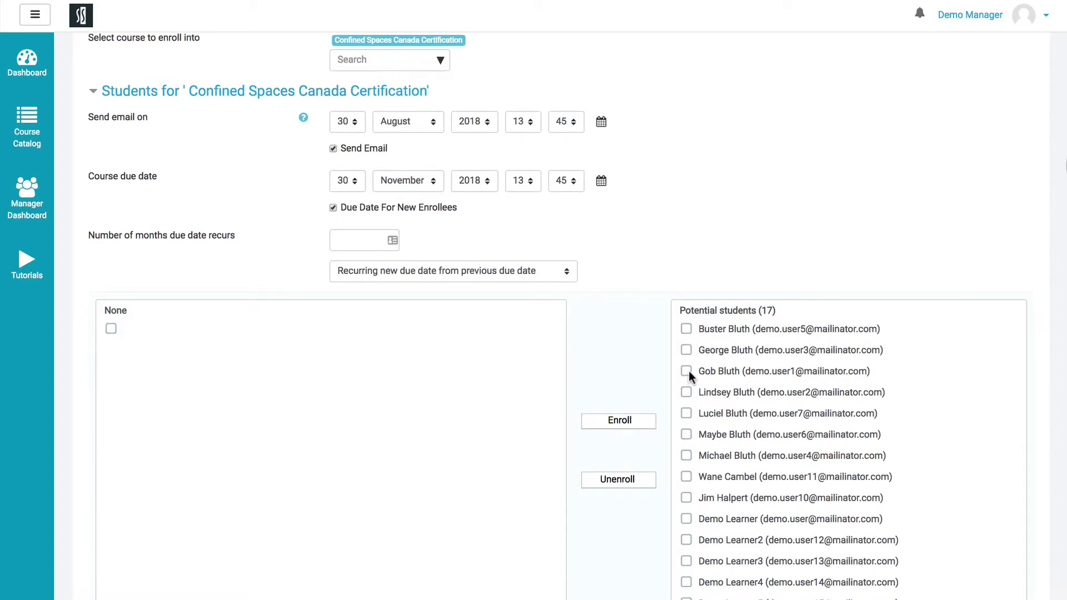
{"action": "left_click", "coordinate": [686, 371]}
{"action": "scroll", "coordinate": [689, 371], "scroll_direction": "down", "scroll_amount": 1}
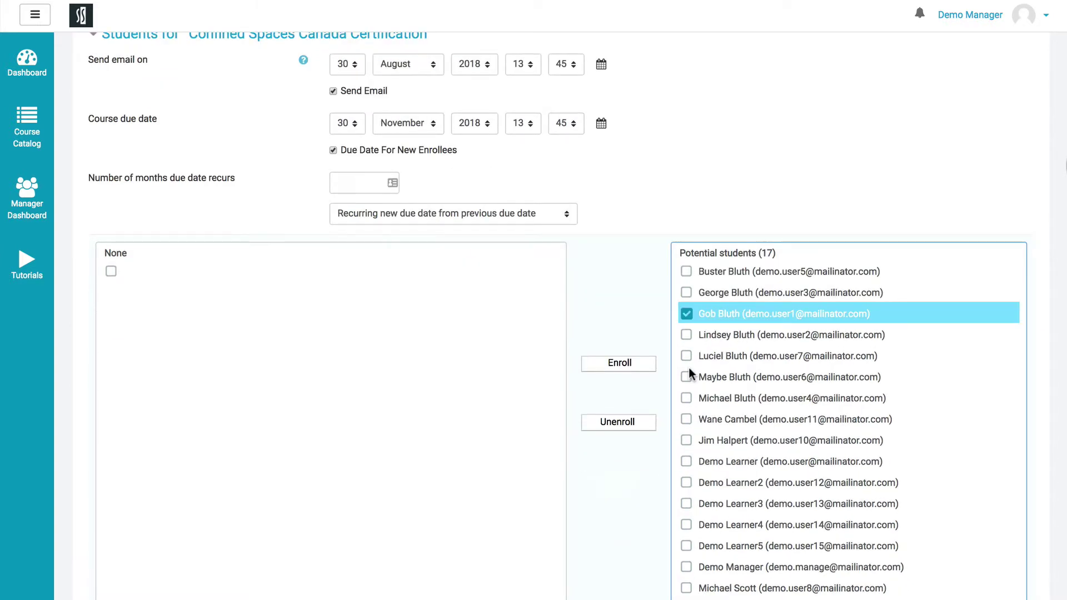
{"action": "left_click", "coordinate": [687, 357]}
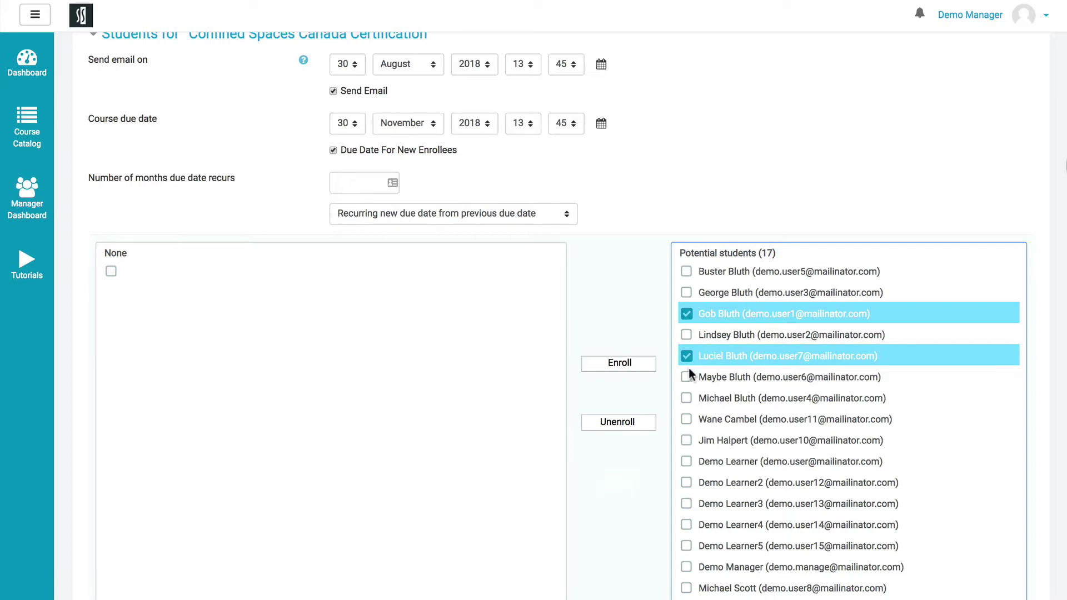
{"action": "left_click", "coordinate": [687, 376]}
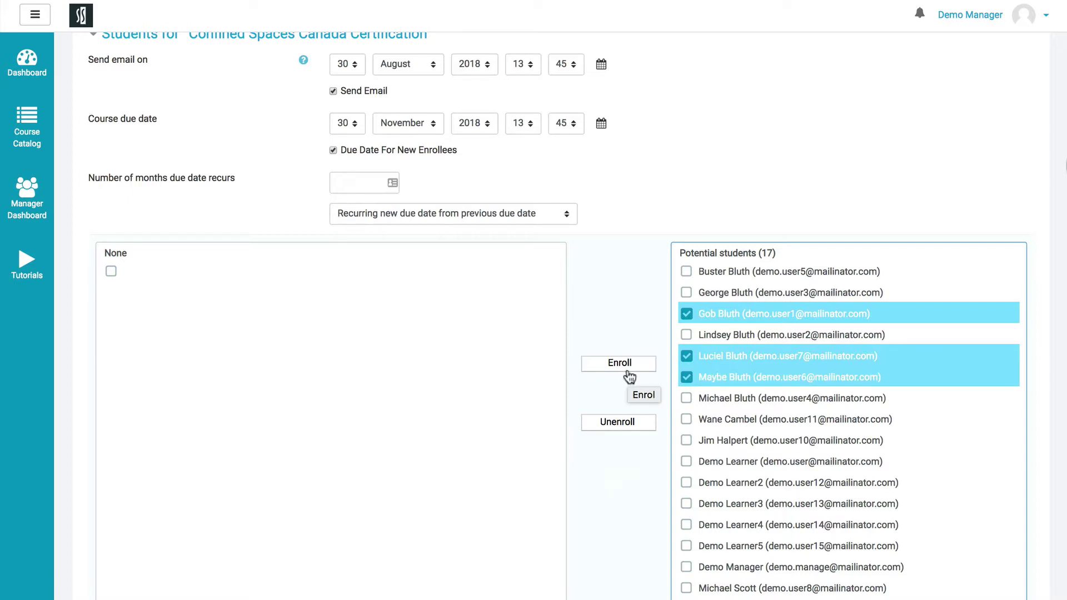
{"action": "scroll", "coordinate": [657, 278], "scroll_direction": "up", "scroll_amount": 5}
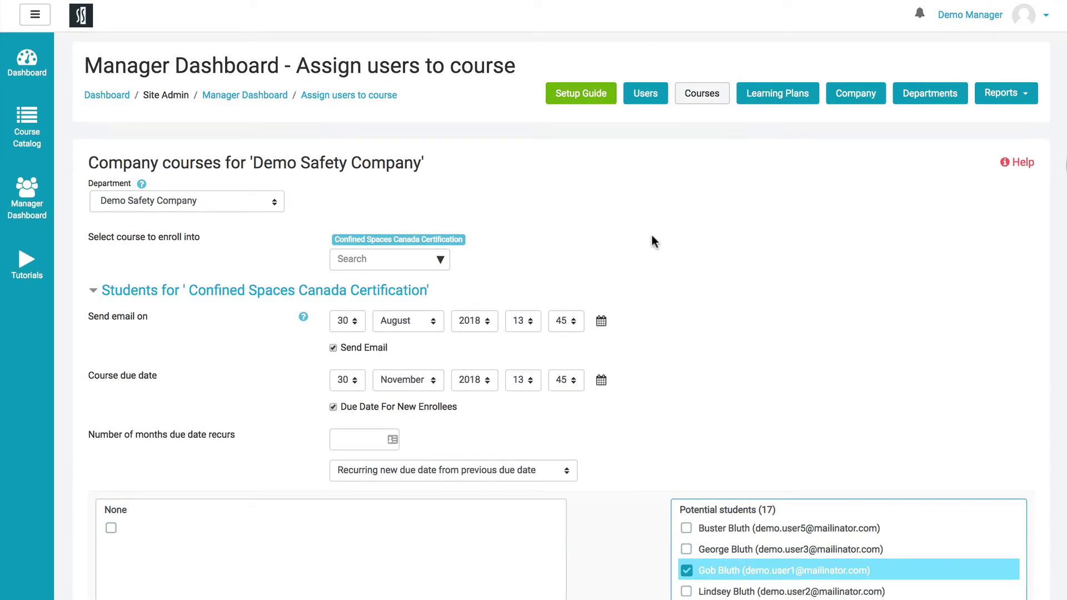
- Return to the Setup Guide, choose assigning users by learning plan, and open the member assignment for the Onboarding plan
{"action": "left_click", "coordinate": [586, 103]}
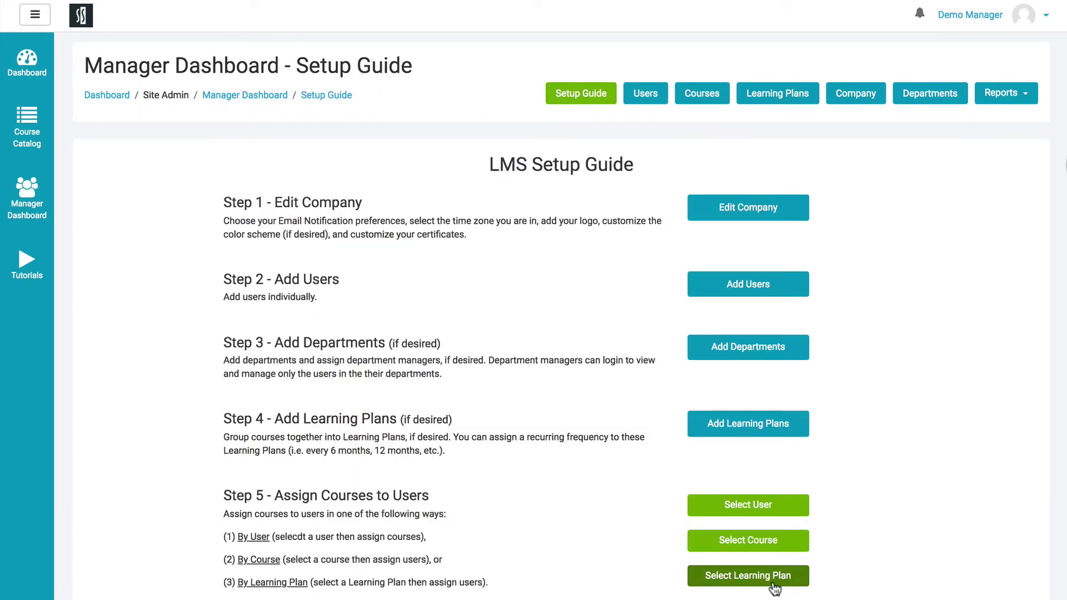
{"action": "left_click", "coordinate": [774, 585]}
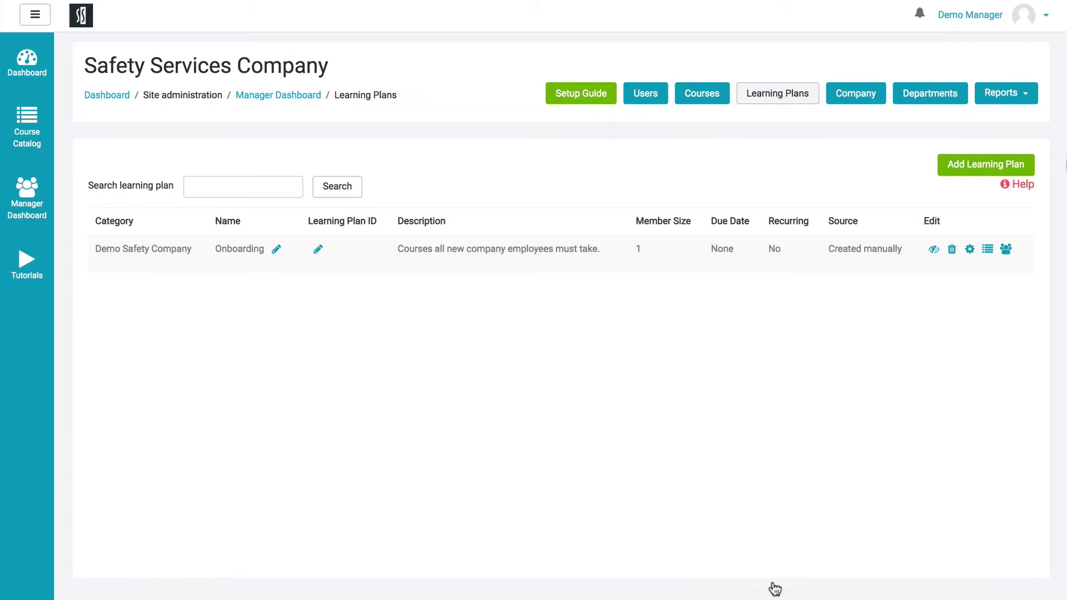
{"action": "left_click", "coordinate": [1006, 249]}
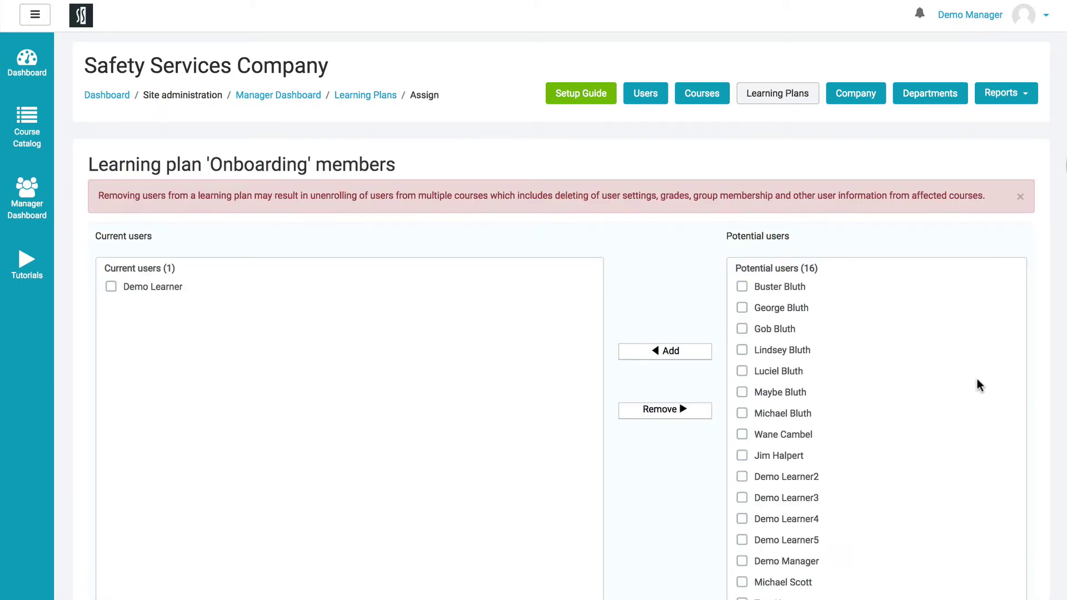
- Mark the third and fourth people in the list of potential users for the Onboarding learning plan
{"action": "left_click", "coordinate": [742, 330]}
{"action": "scroll", "coordinate": [743, 328], "scroll_direction": "down", "scroll_amount": 1}
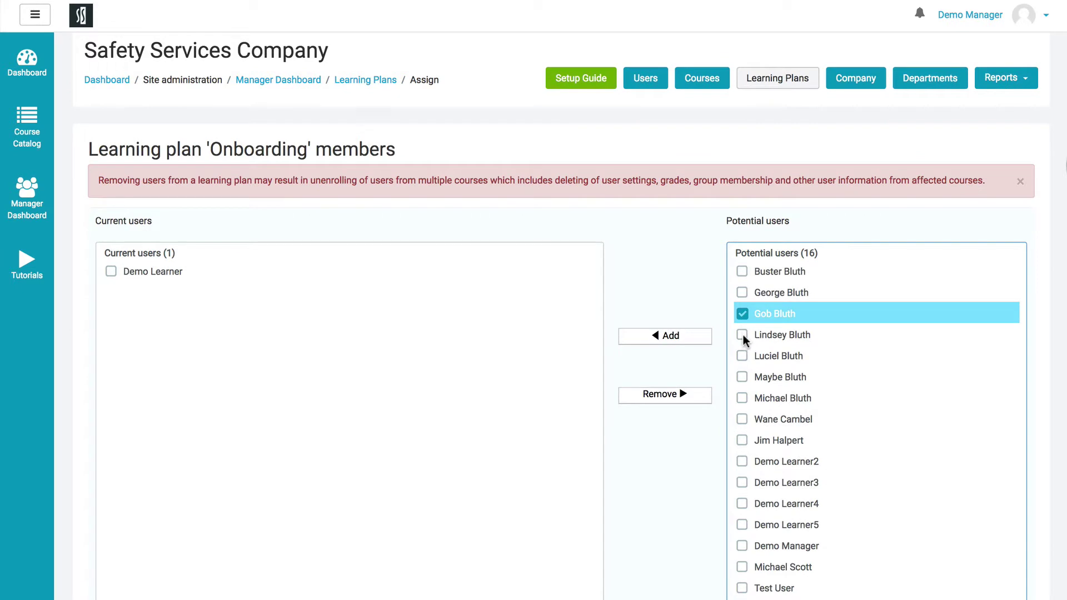
{"action": "left_click", "coordinate": [742, 334]}
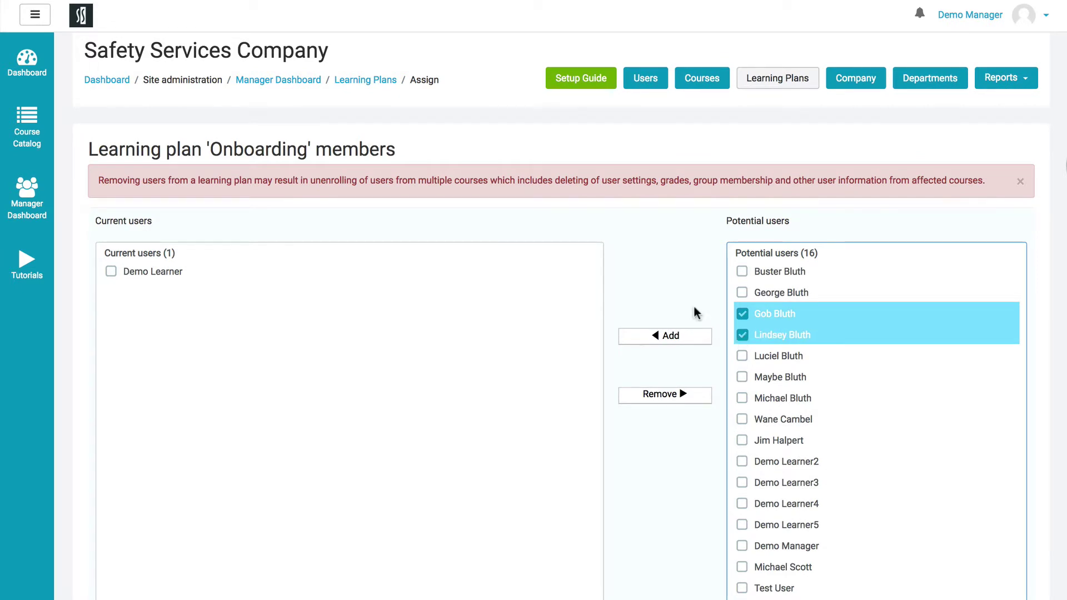
- Leave the Onboarding assignment, open the company's user list from the Manager Dashboard, and filter it by one user's first name
{"action": "left_click", "coordinate": [584, 84]}
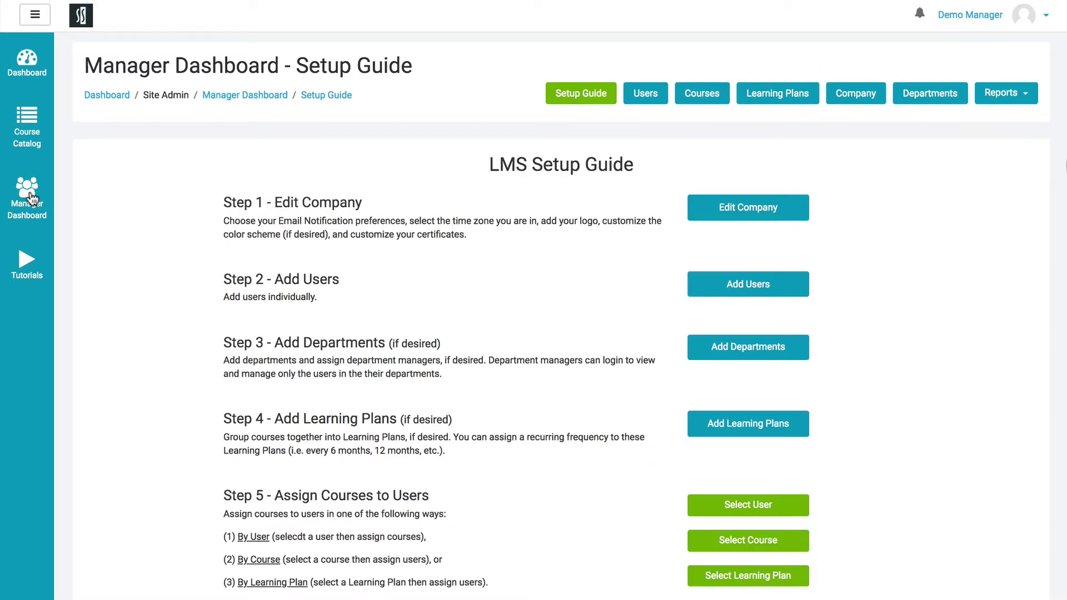
{"action": "left_click", "coordinate": [28, 199]}
{"action": "left_click", "coordinate": [581, 71]}
{"action": "left_click", "coordinate": [644, 95]}
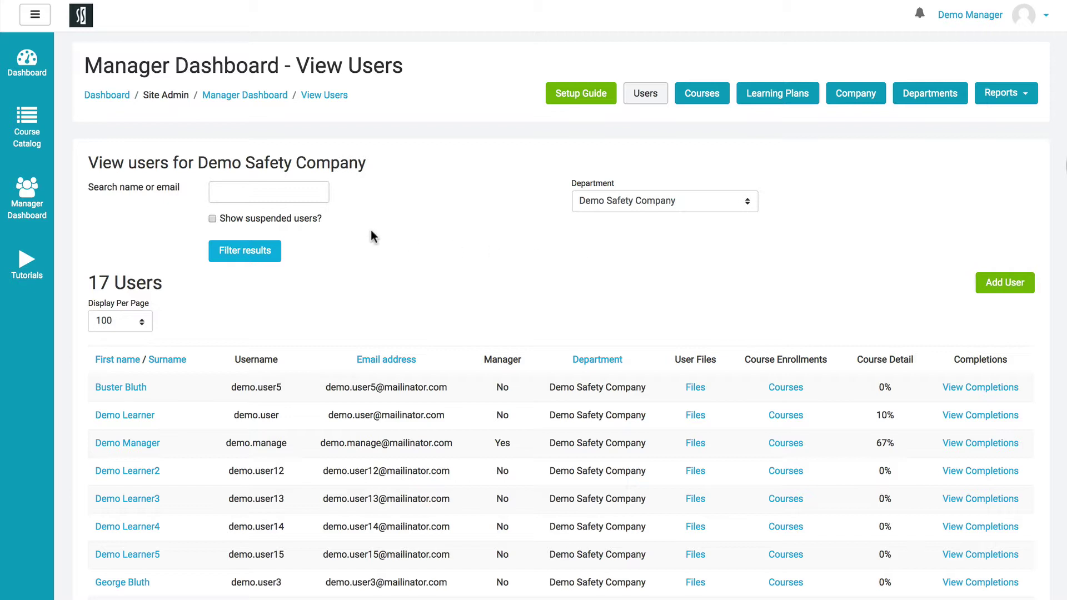
{"action": "left_click", "coordinate": [258, 191]}
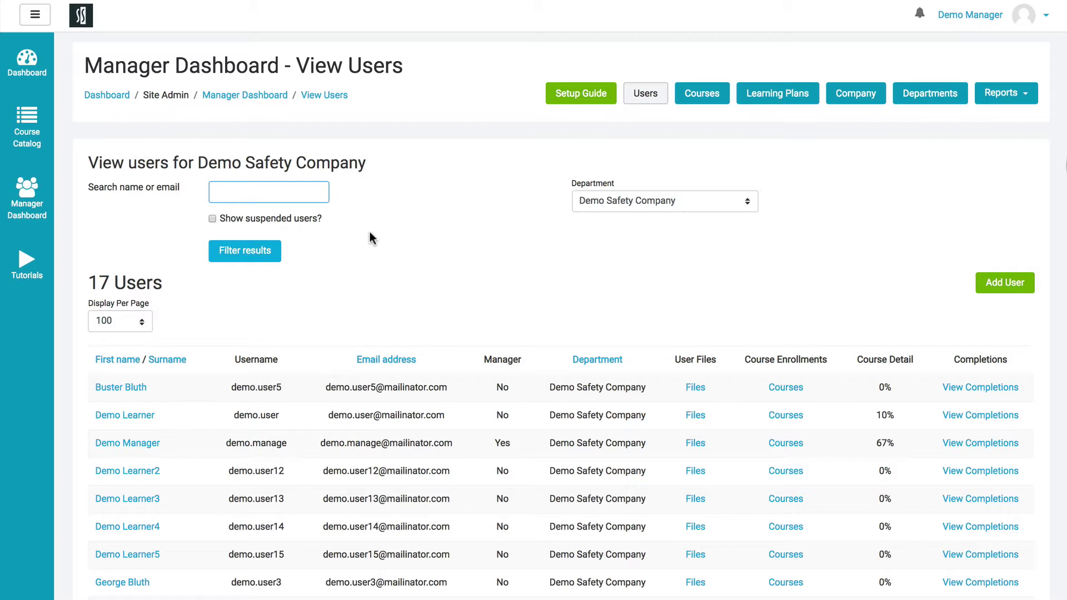
{"action": "type", "text": "gob"}
{"action": "left_click", "coordinate": [243, 253]}
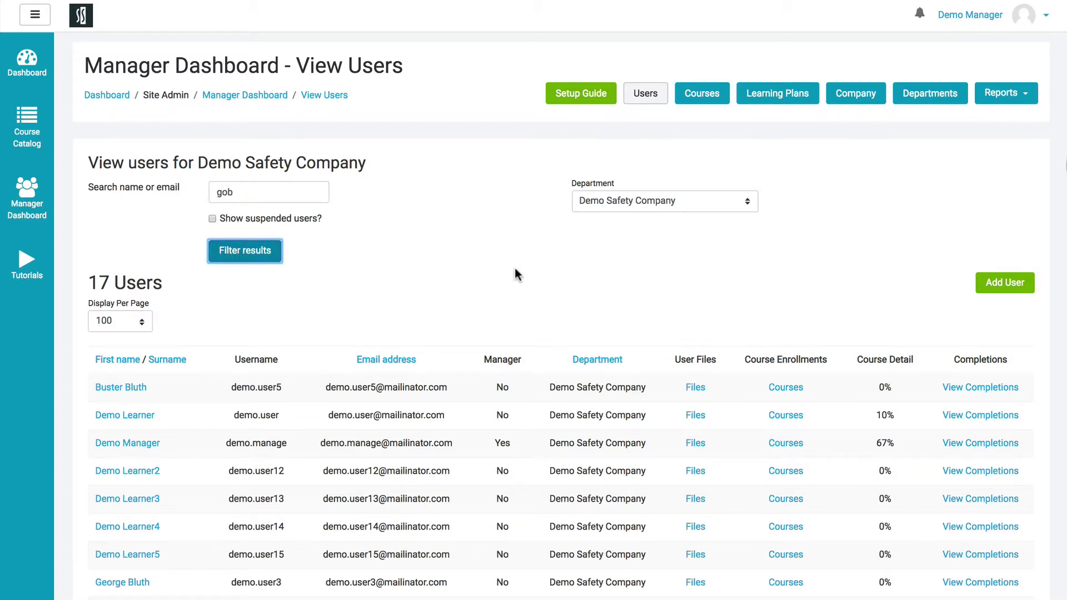
- Clear the name search on the user list and look at the suspended-user option and the department choices
{"action": "left_click_drag", "start_coordinate": [247, 191], "coordinate": [199, 196]}
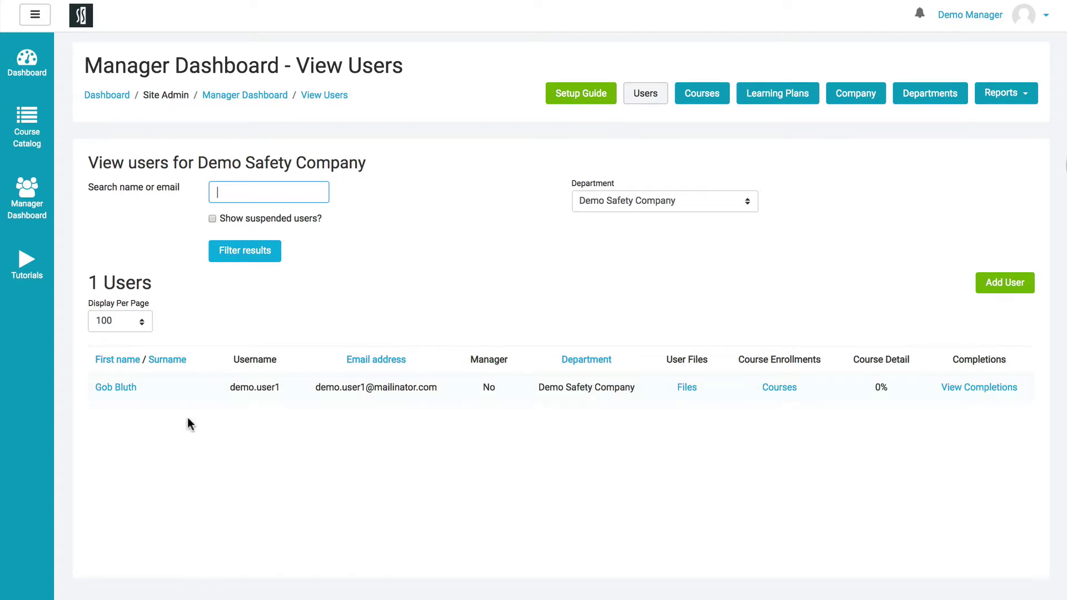
{"action": "left_click", "coordinate": [212, 219]}
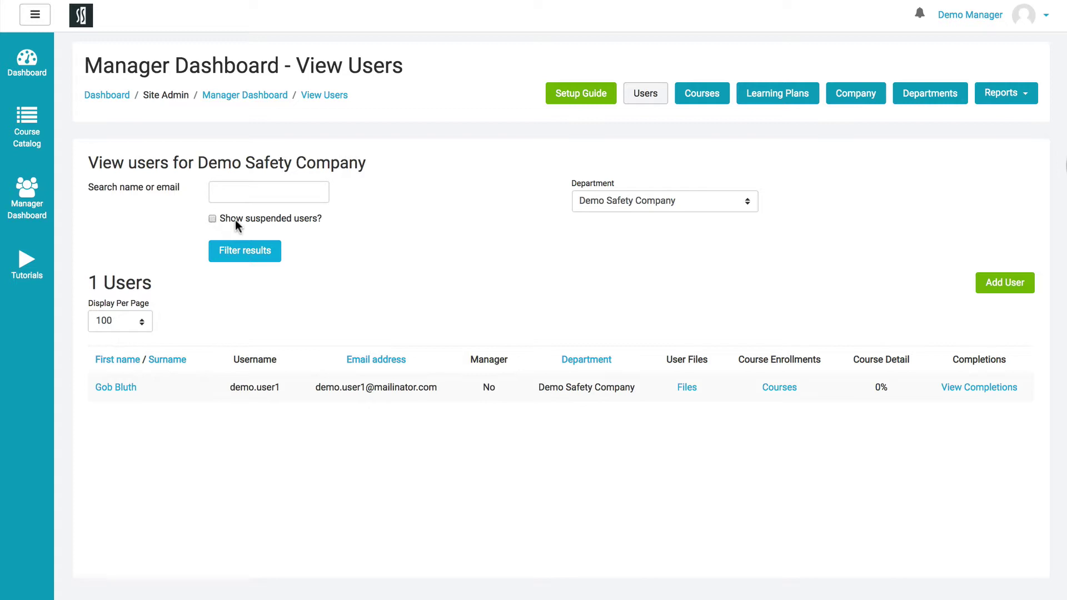
{"action": "left_click", "coordinate": [736, 206]}
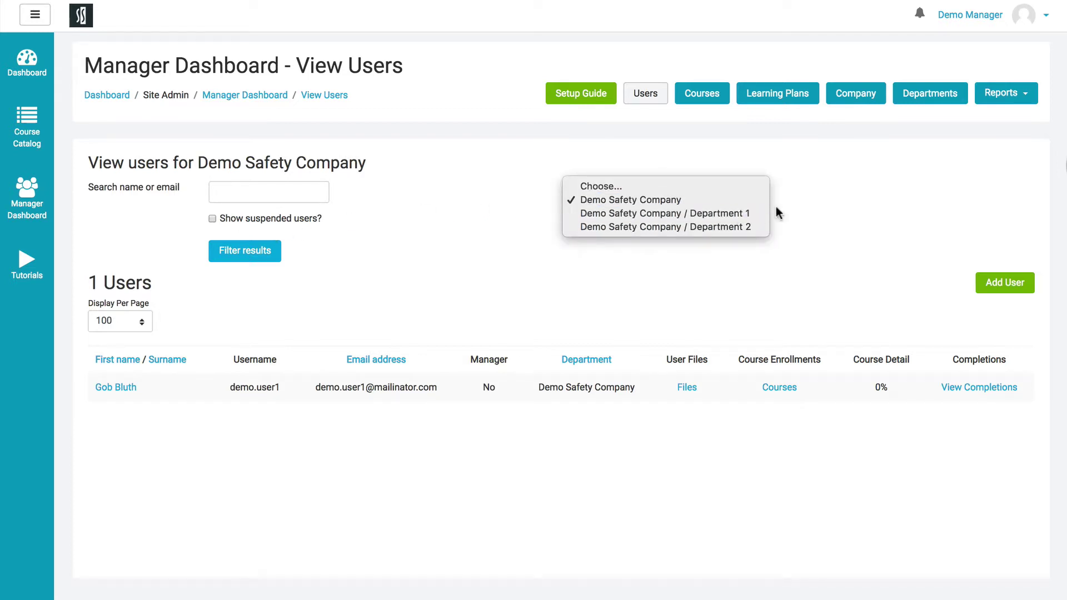
{"action": "left_click", "coordinate": [819, 203]}
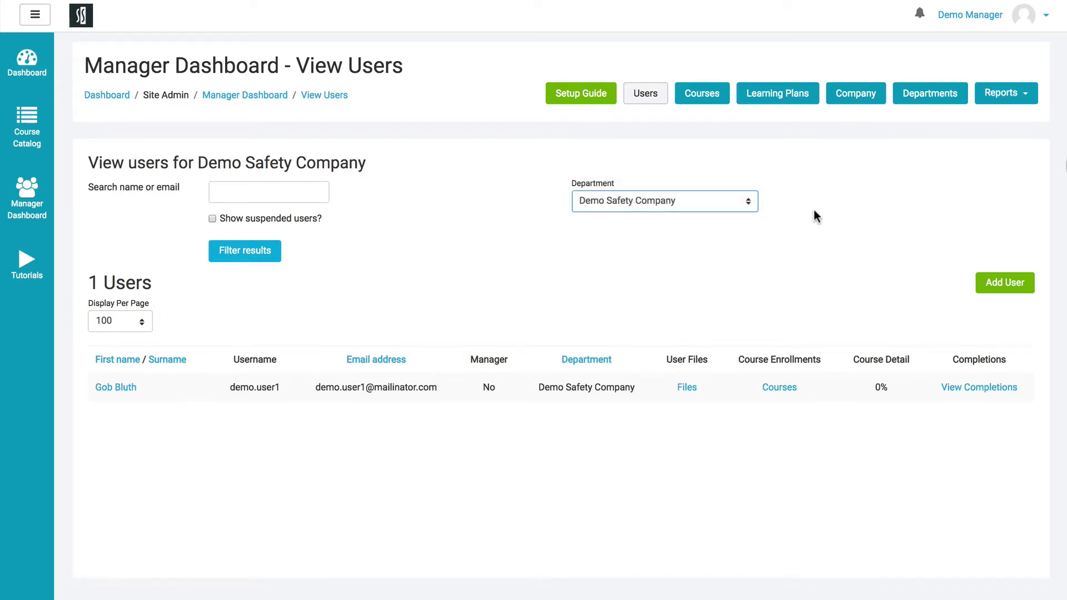
- Open the course assignment page and set the department to Demo Safety Company / Department 1
{"action": "left_click", "coordinate": [716, 101]}
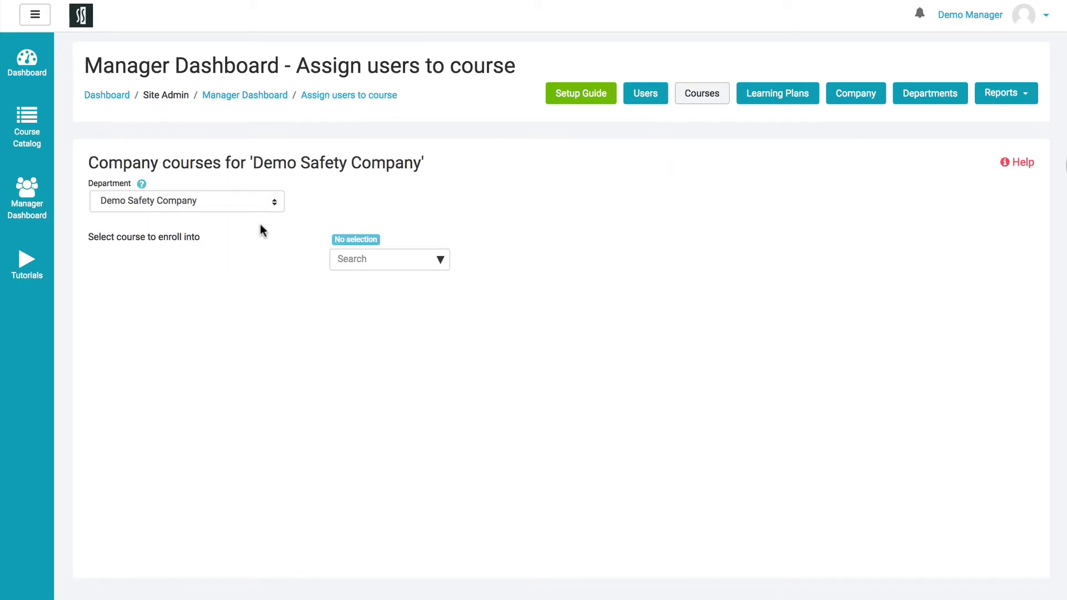
{"action": "left_click", "coordinate": [250, 206]}
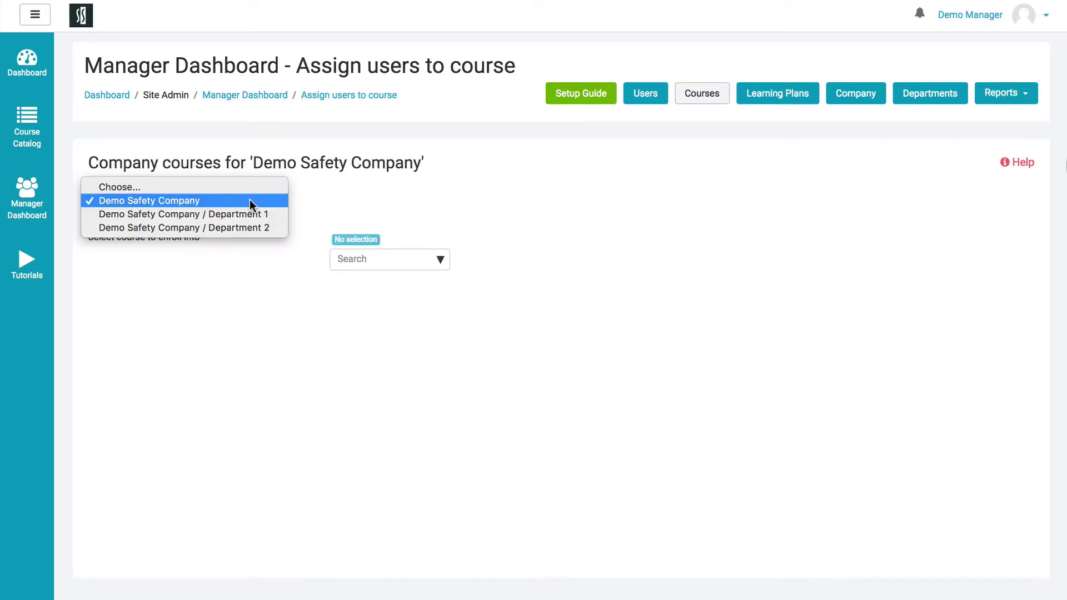
{"action": "left_click", "coordinate": [244, 216]}
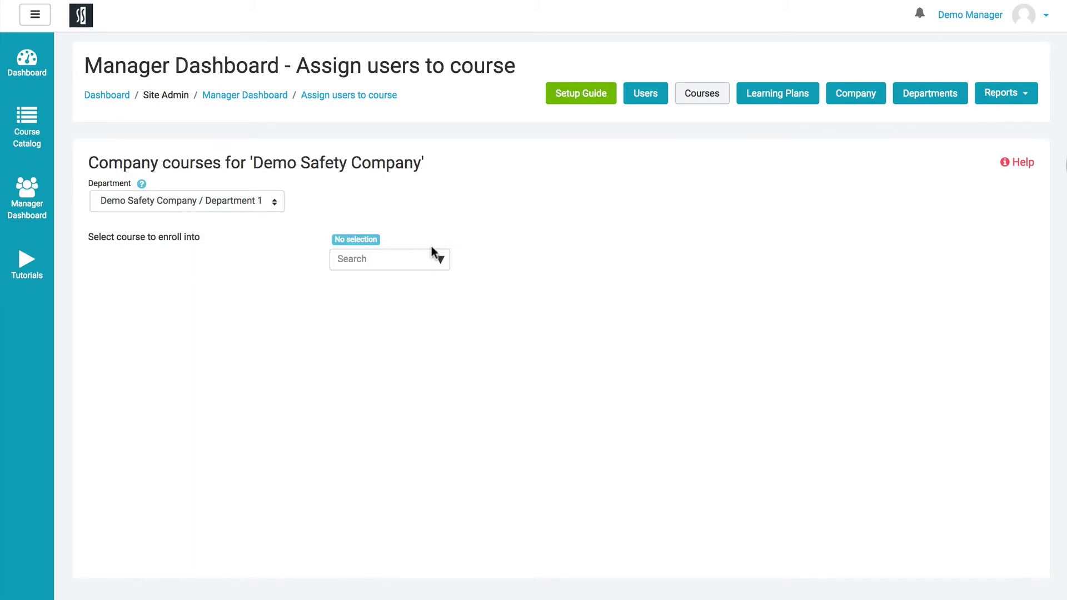
- Select Confined Spaces Canada Certification as the course and look over its enrollment settings and potential students
{"action": "left_click", "coordinate": [440, 261]}
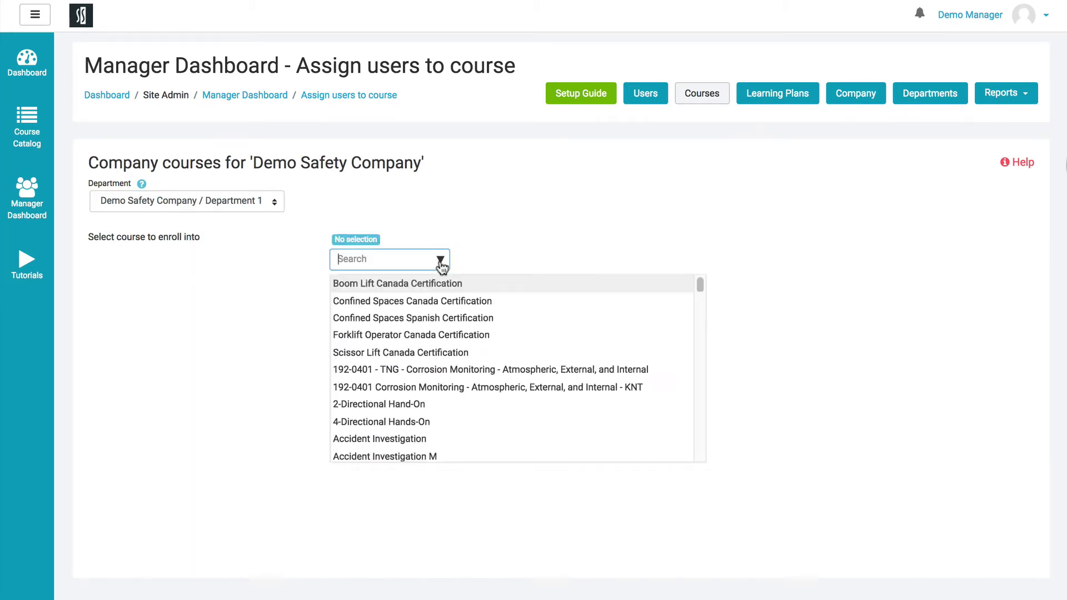
{"action": "left_click", "coordinate": [443, 300]}
{"action": "scroll", "coordinate": [584, 305], "scroll_direction": "down", "scroll_amount": 7}
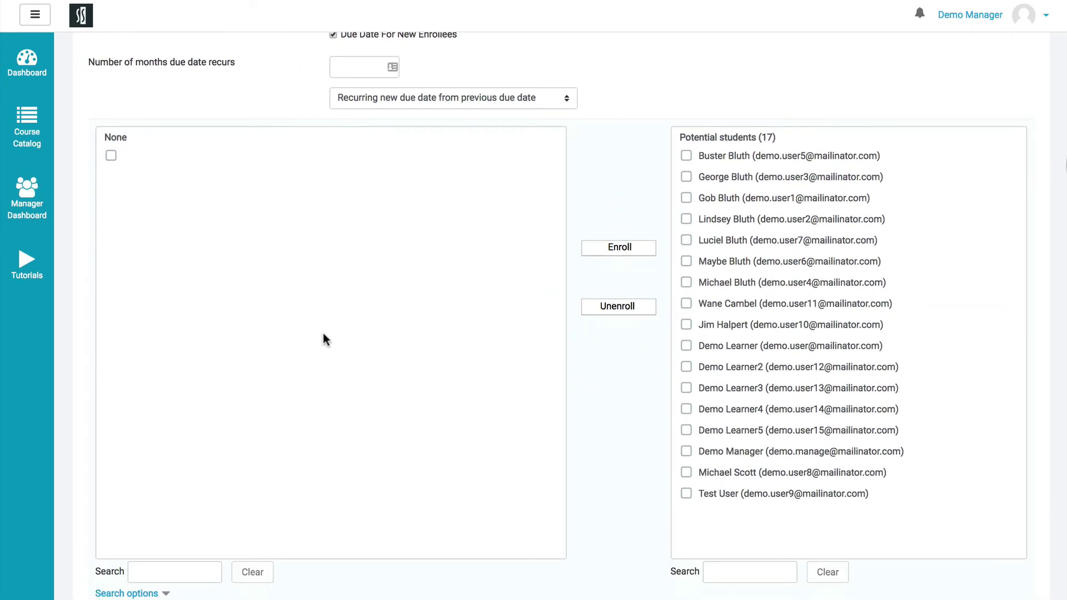
{"action": "scroll", "coordinate": [549, 351], "scroll_direction": "up", "scroll_amount": 7}
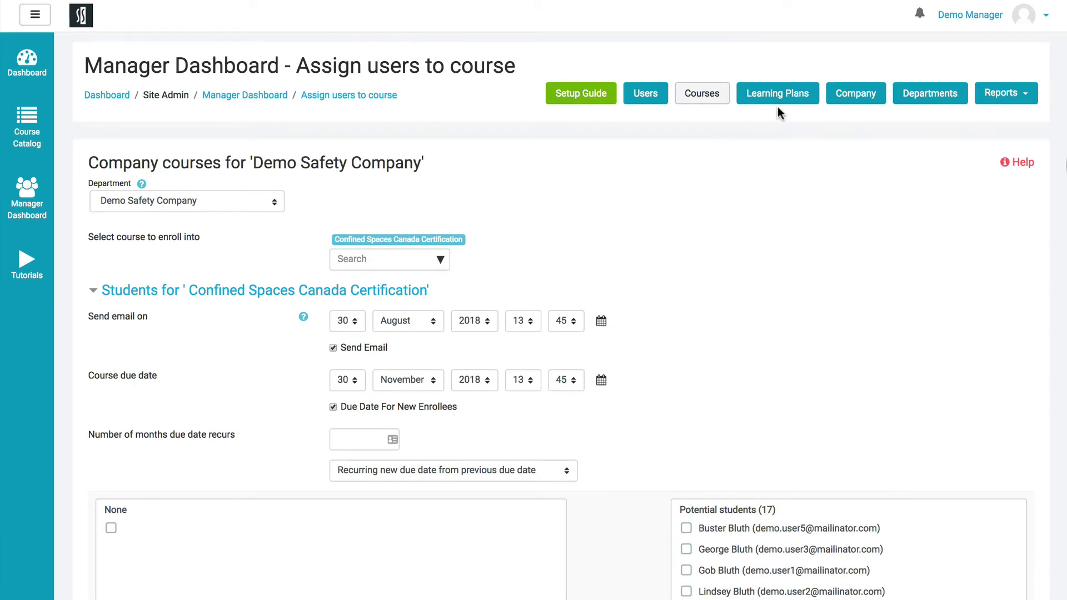
- Open the help video for assigning courses, pause it, and close it again
{"action": "left_click", "coordinate": [1019, 167]}
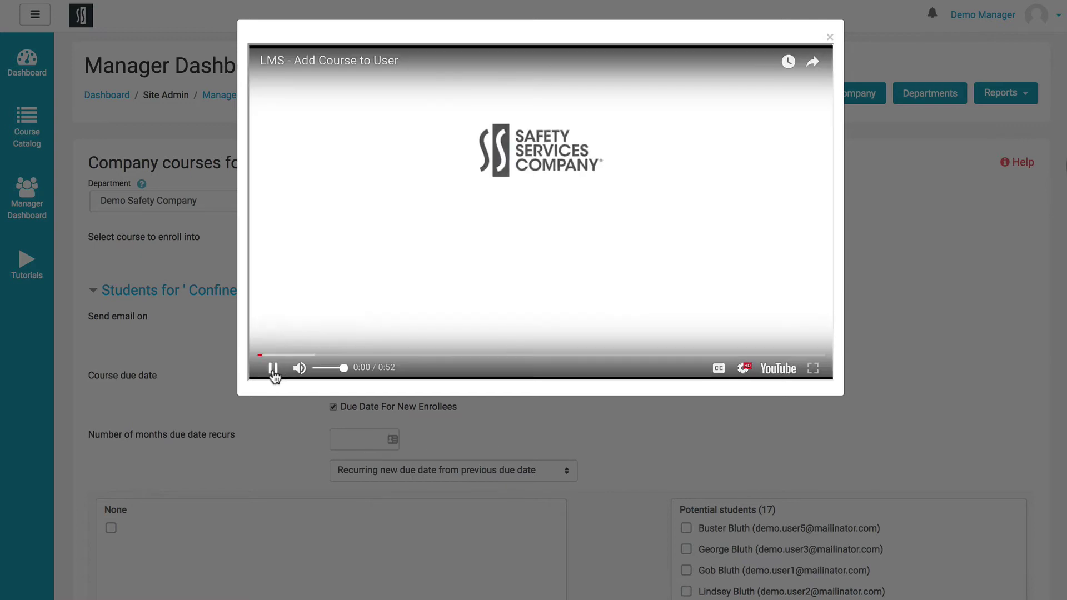
{"action": "left_click", "coordinate": [273, 369]}
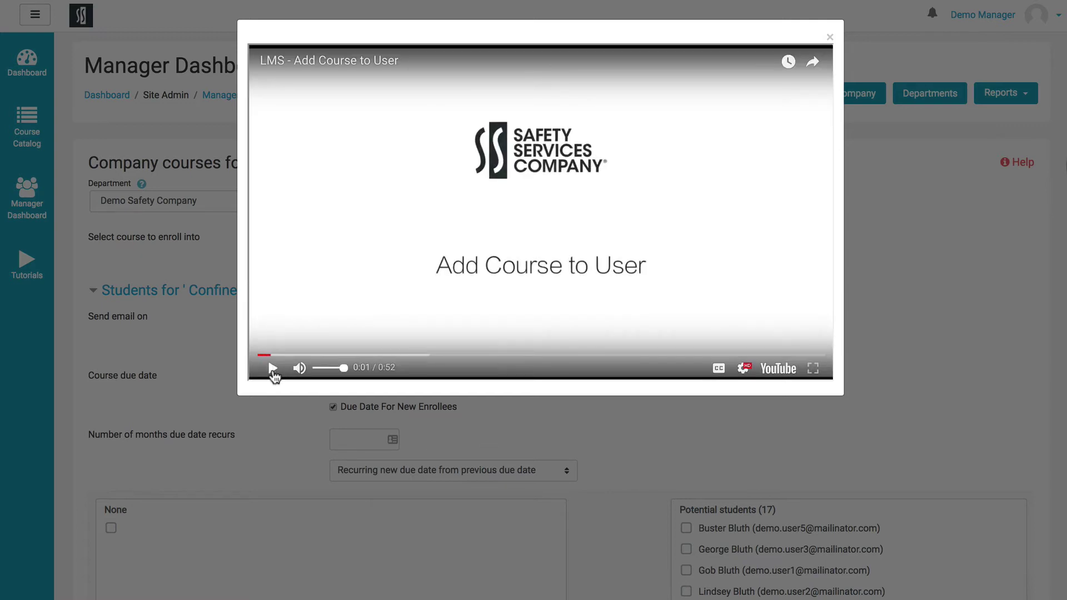
{"action": "left_click", "coordinate": [830, 37]}
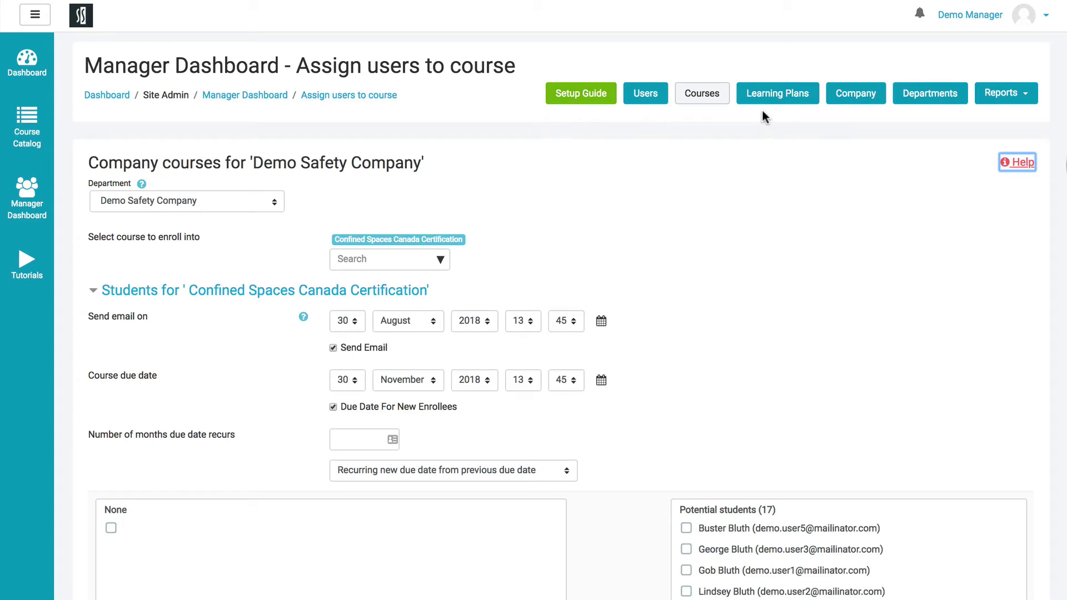
- Visit the learning plans page, and look over the sections of the company's edit form
{"action": "left_click", "coordinate": [783, 99]}
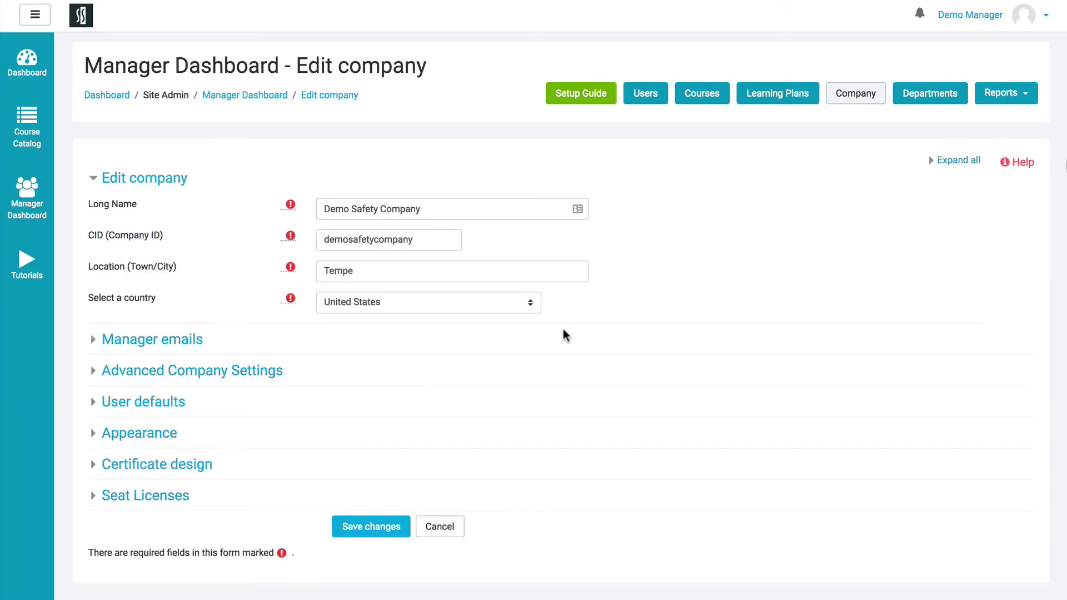
{"action": "scroll", "coordinate": [565, 333], "scroll_direction": "down", "scroll_amount": 2}
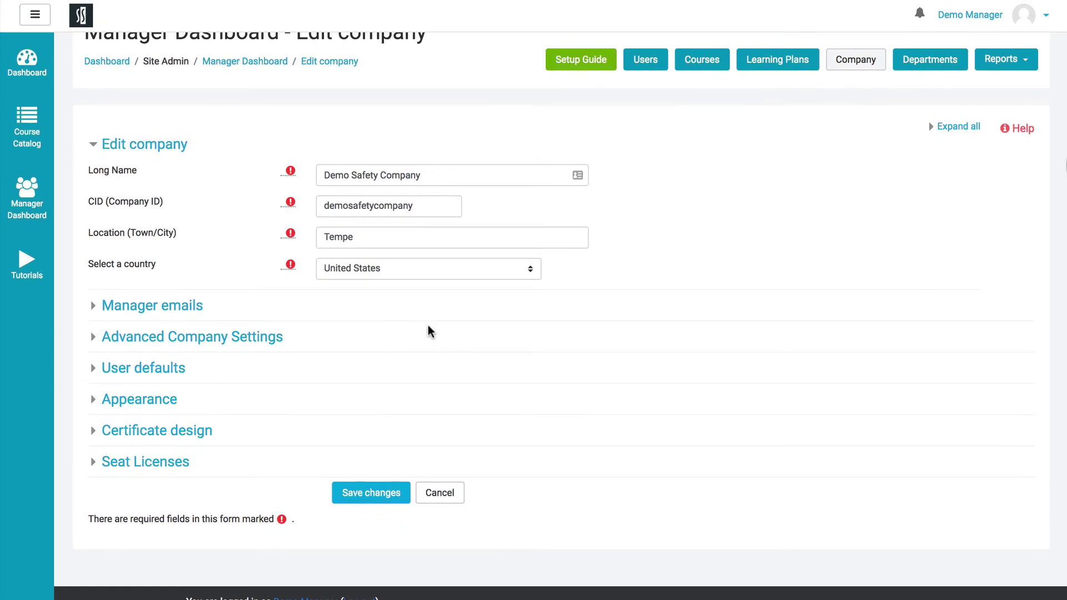
{"action": "scroll", "coordinate": [428, 330], "scroll_direction": "up", "scroll_amount": 2}
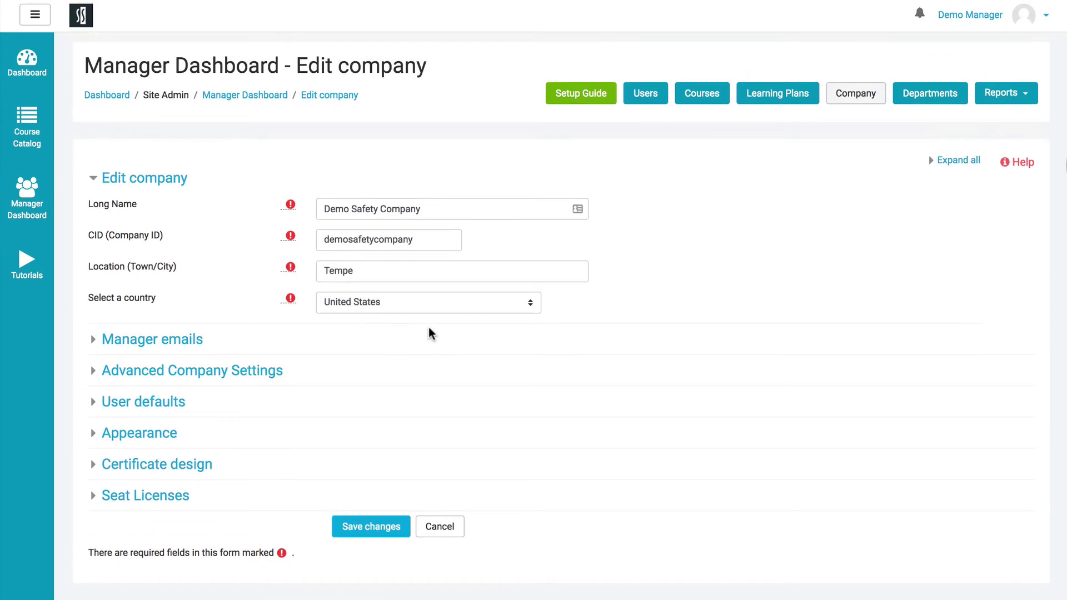
- Go to department management and open Demo Safety Company / Department 1 for editing
{"action": "left_click", "coordinate": [931, 103]}
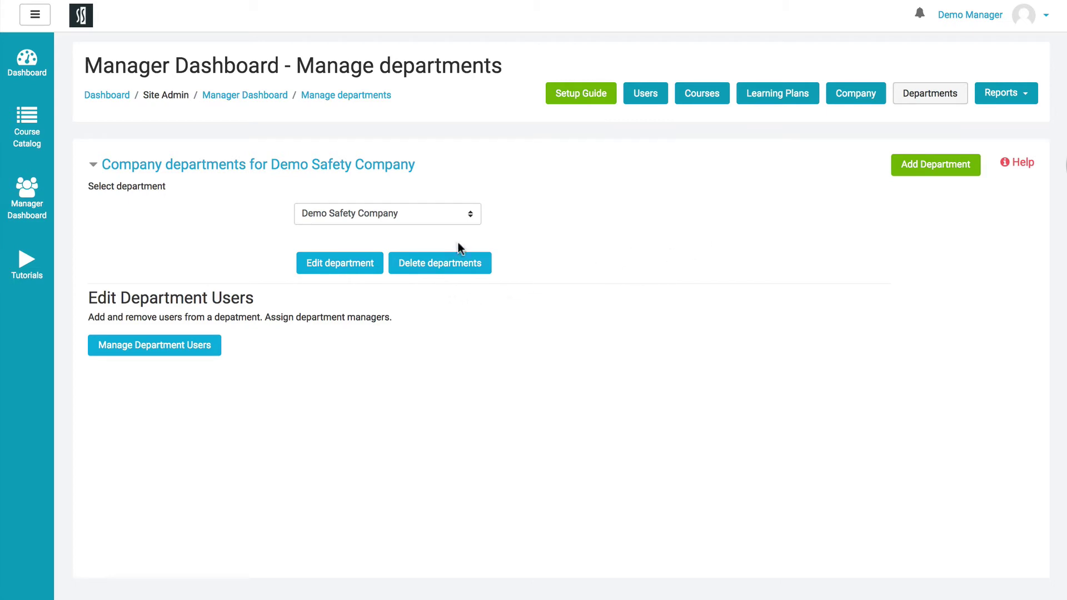
{"action": "left_click", "coordinate": [469, 215]}
{"action": "left_click", "coordinate": [463, 227]}
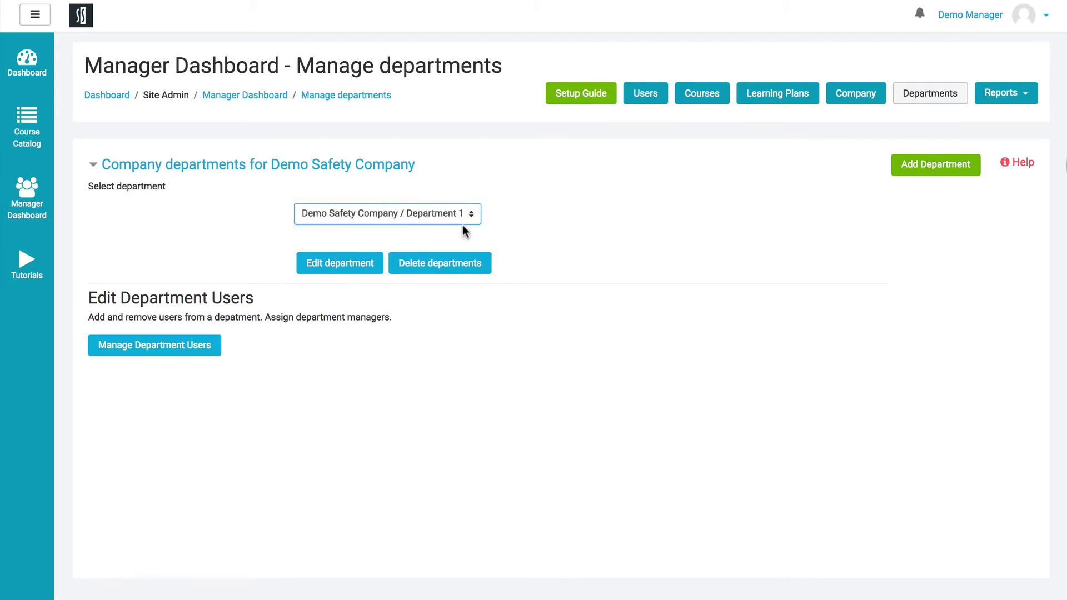
{"action": "left_click", "coordinate": [347, 267]}
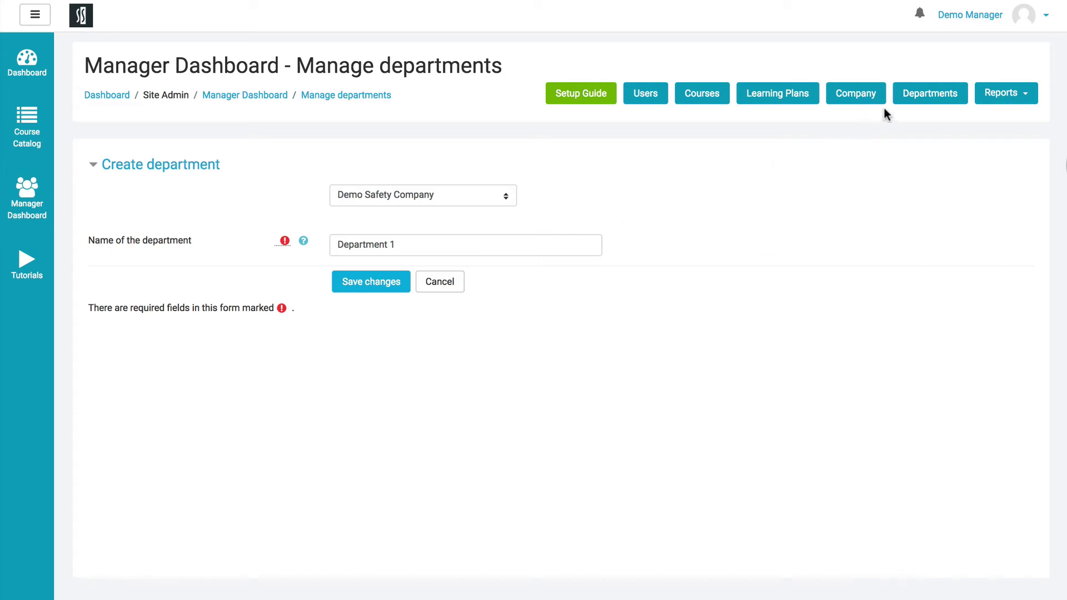
- Return to department management, view the selectable departments, and open the page for managing department users
{"action": "left_click", "coordinate": [907, 102]}
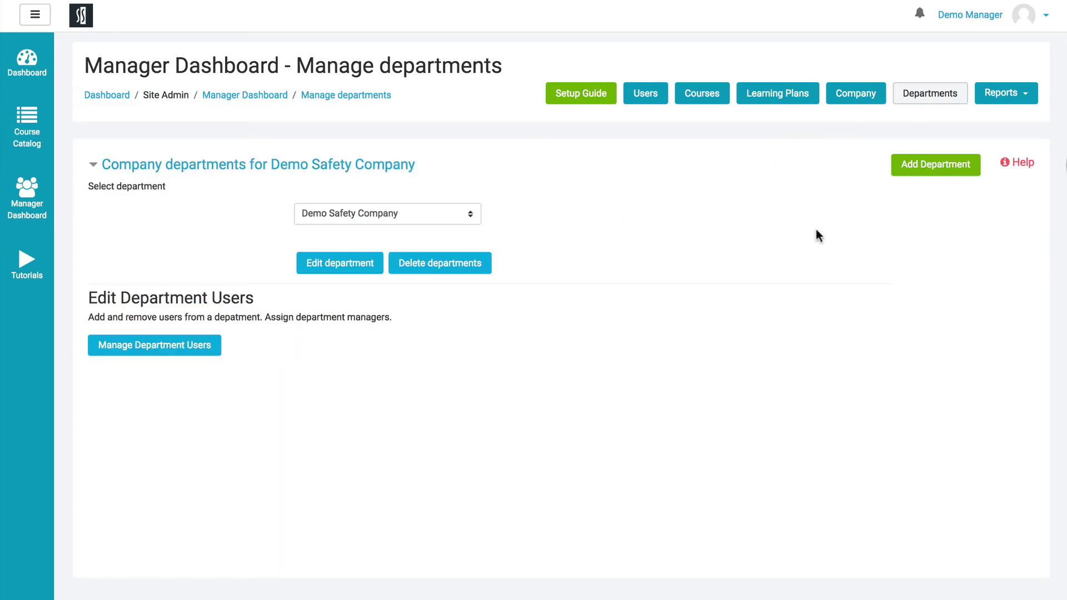
{"action": "left_click", "coordinate": [468, 221]}
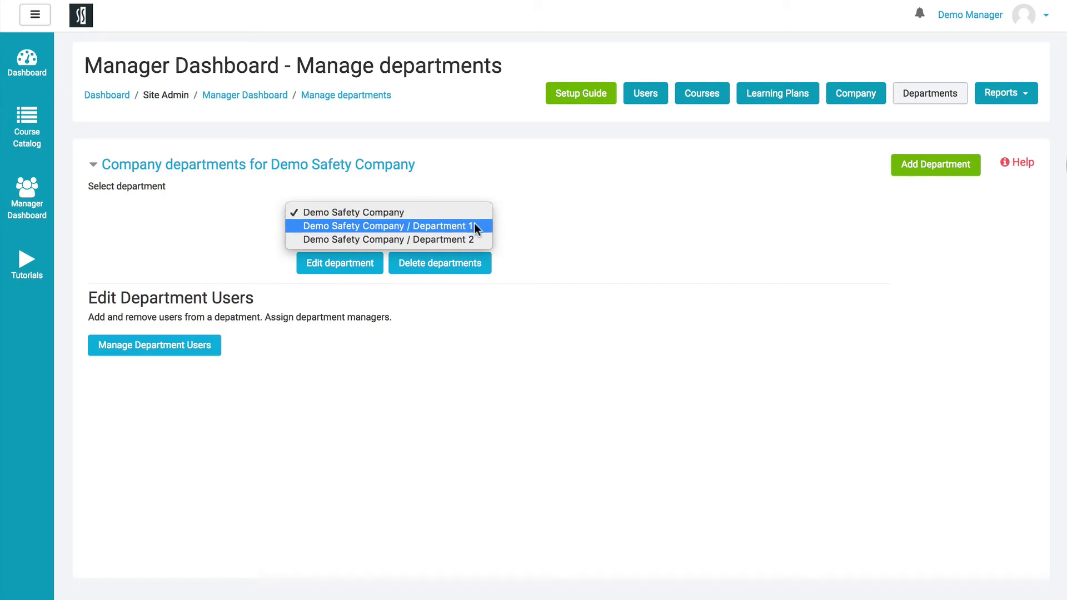
{"action": "left_click", "coordinate": [517, 219]}
{"action": "left_click", "coordinate": [175, 346]}
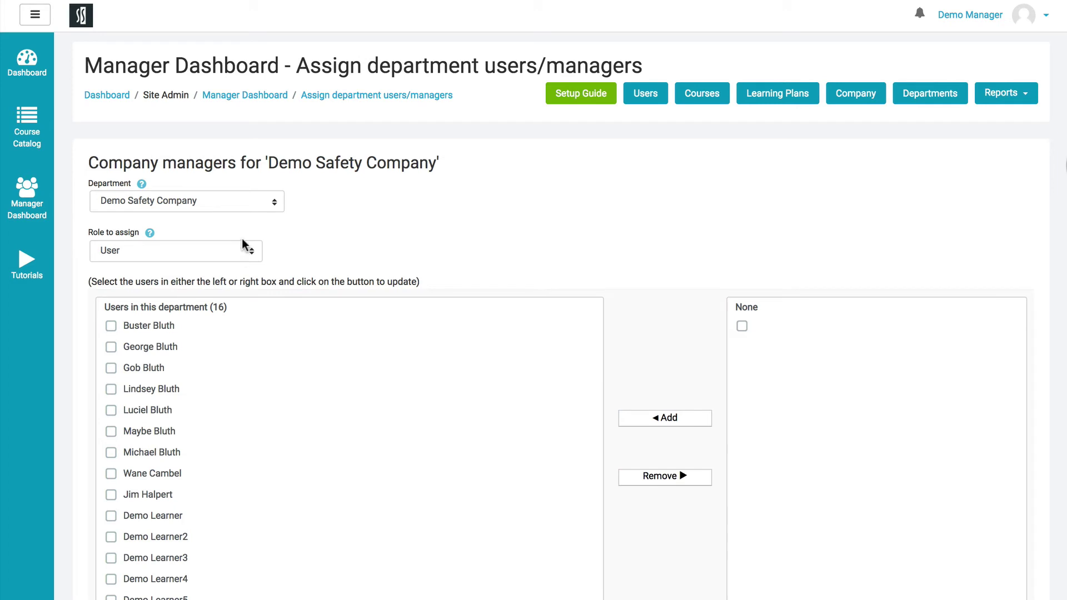
- Set the department to Demo Safety Company / Department 2 and keep User as the role to assign
{"action": "left_click", "coordinate": [266, 205]}
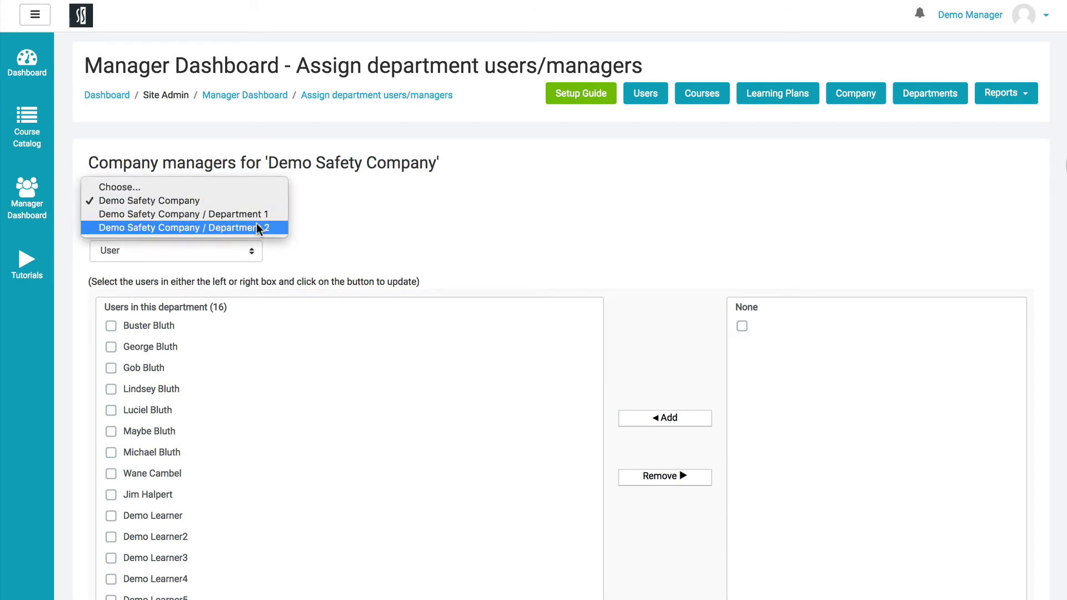
{"action": "left_click", "coordinate": [257, 225]}
{"action": "left_click", "coordinate": [240, 253]}
{"action": "left_click", "coordinate": [285, 255]}
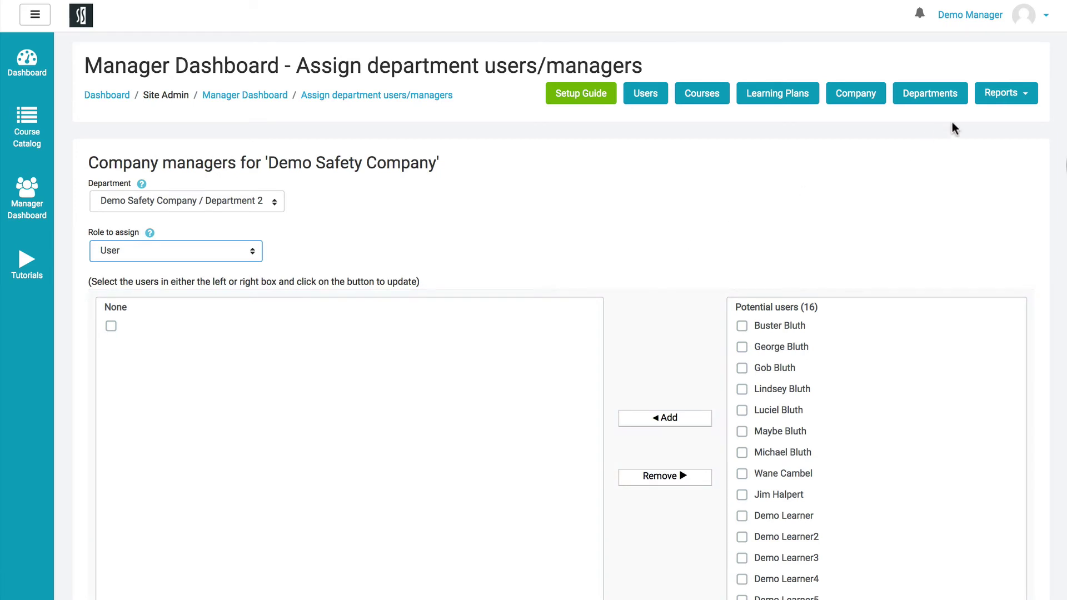
- View the manager's user report, and open the completion report by course
{"action": "left_click", "coordinate": [1019, 98]}
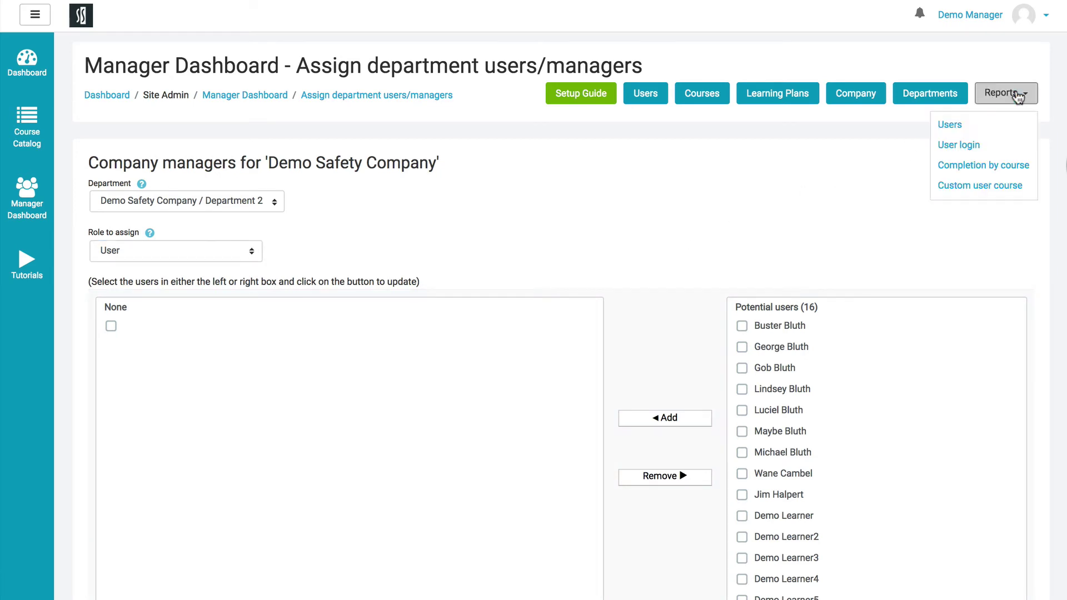
{"action": "left_click", "coordinate": [949, 127]}
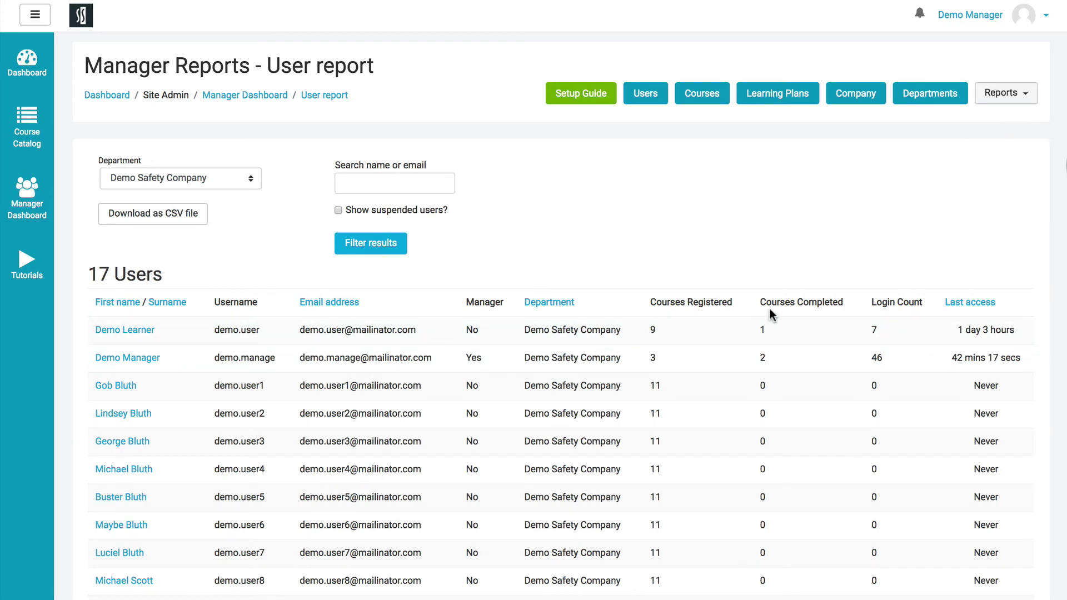
{"action": "left_click", "coordinate": [1025, 96]}
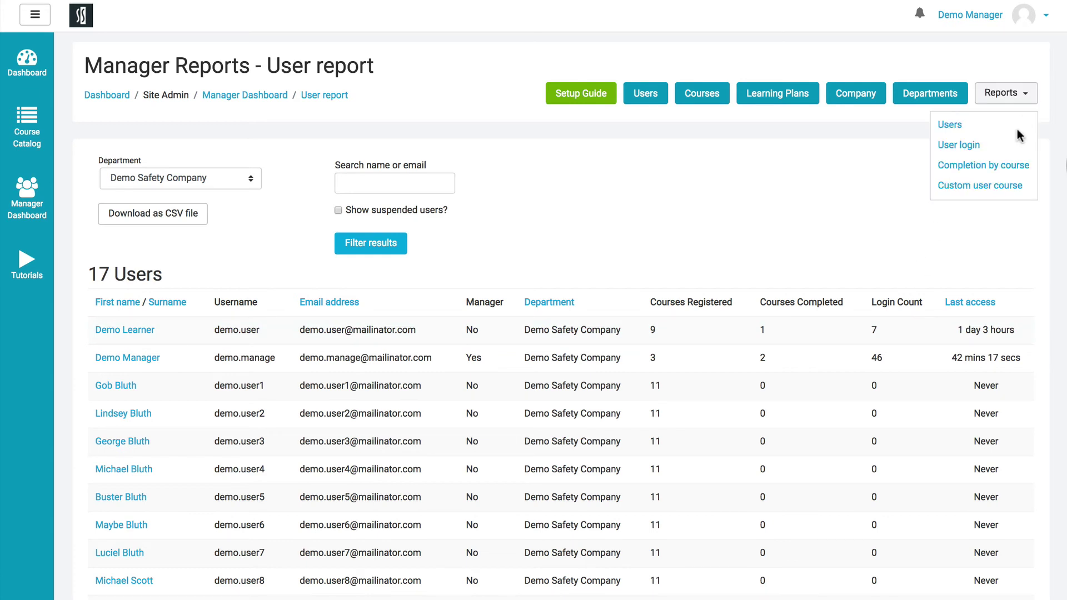
{"action": "left_click", "coordinate": [1000, 186]}
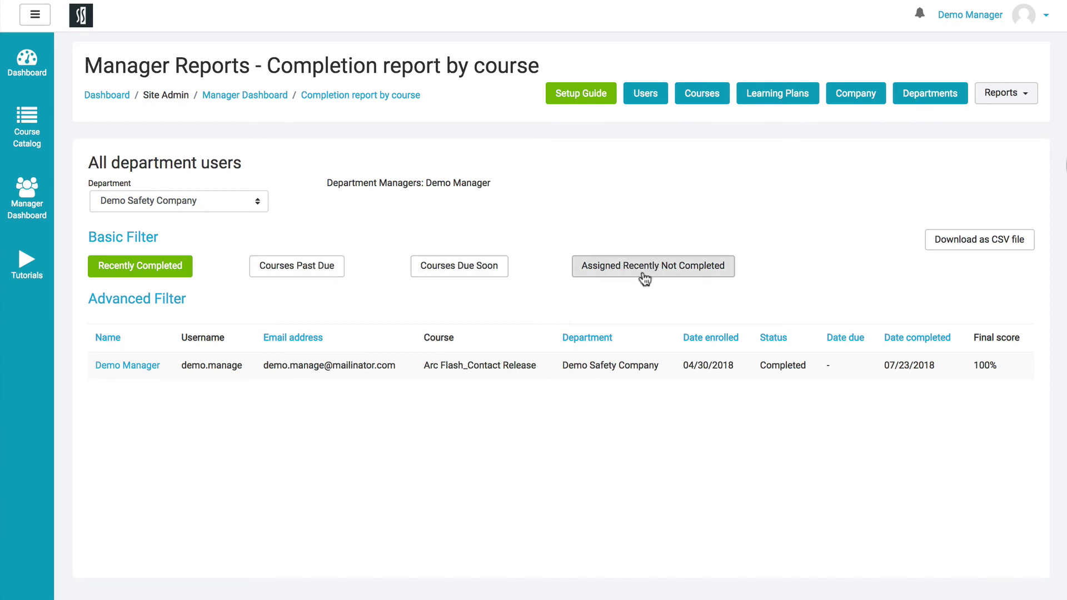
- Expand the advanced filter of the completion report by course to examine its filtering options
{"action": "left_click", "coordinate": [165, 299]}
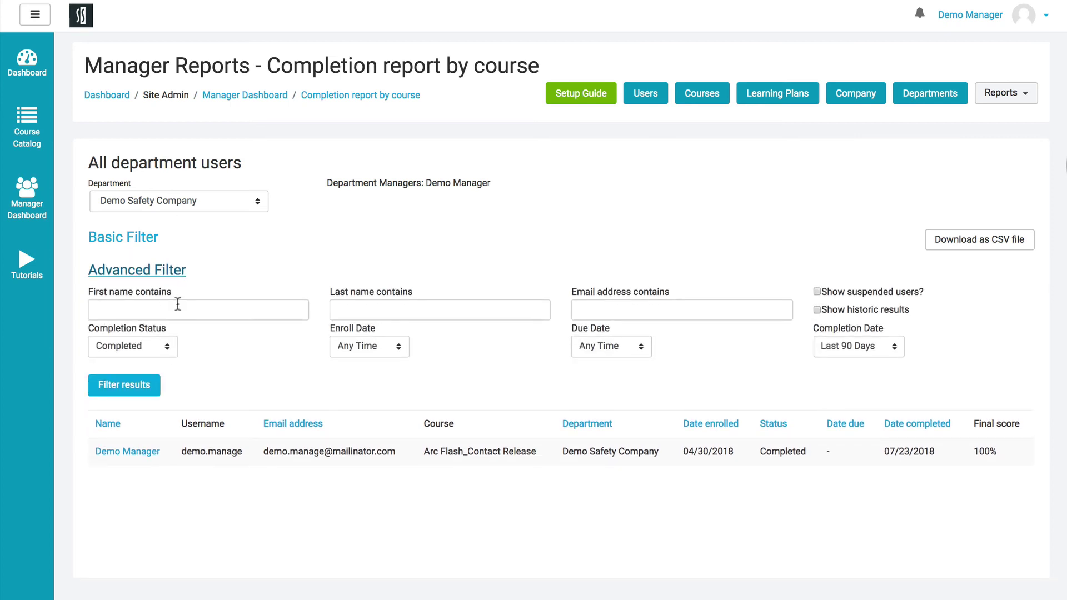
{"action": "left_click", "coordinate": [178, 304]}
{"action": "left_click", "coordinate": [204, 287]}
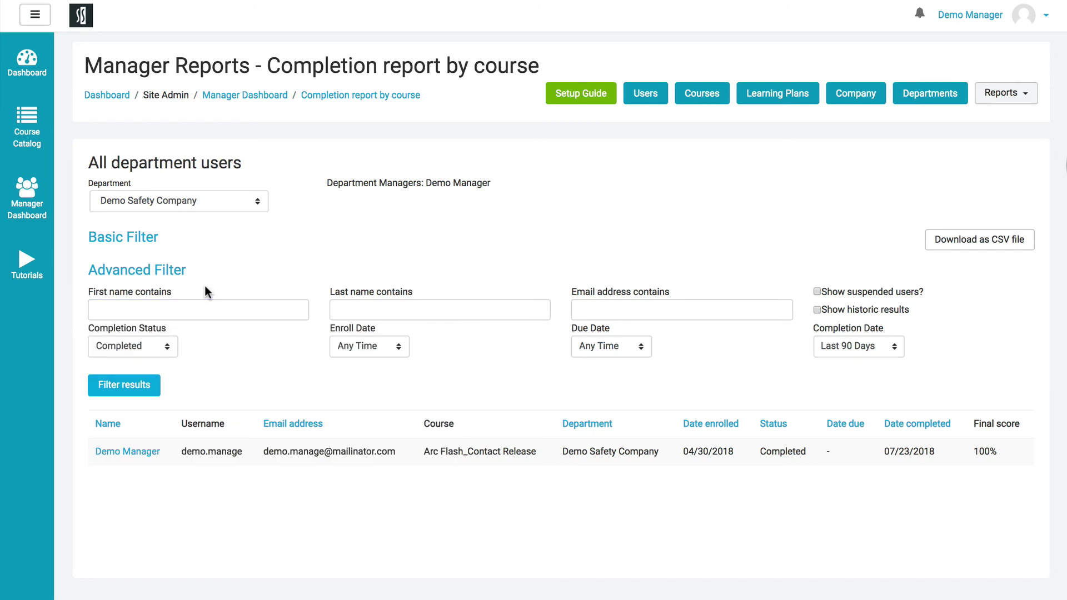